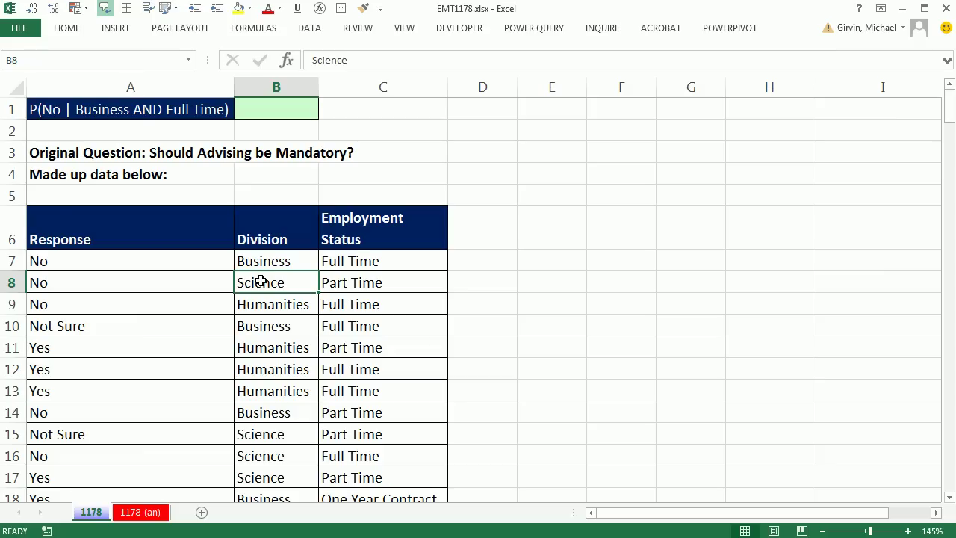
Highlight the data table's field names and the empty cells bordering it in row 5 and column D.
{"action": "left_click_drag", "start_coordinate": [172, 215], "coordinate": [377, 226]}
{"action": "left_click_drag", "start_coordinate": [197, 196], "coordinate": [498, 190]}
{"action": "left_click_drag", "start_coordinate": [485, 232], "coordinate": [498, 414]}
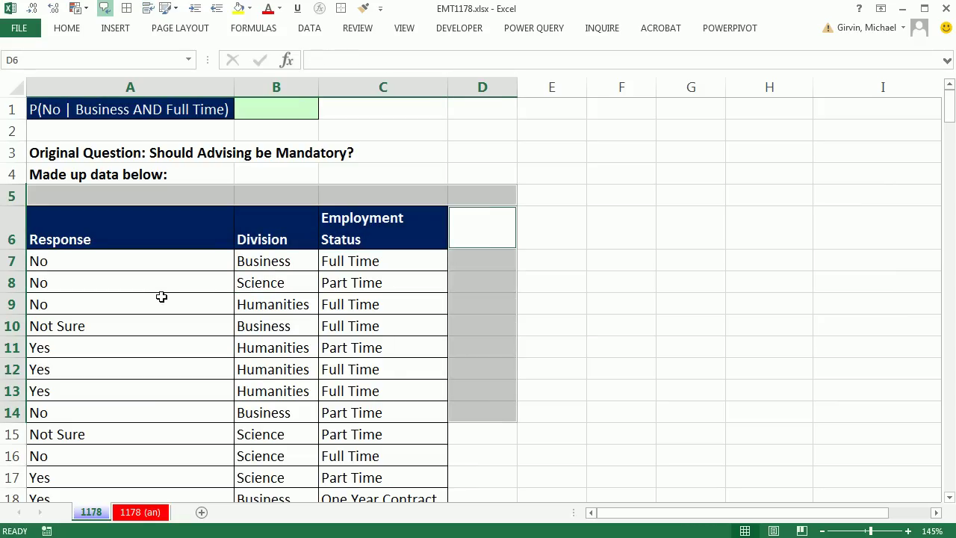
Create a PivotTable from the survey data in A6:C217, placed on the existing worksheet at cell E6.
{"action": "left_click", "coordinate": [207, 312]}
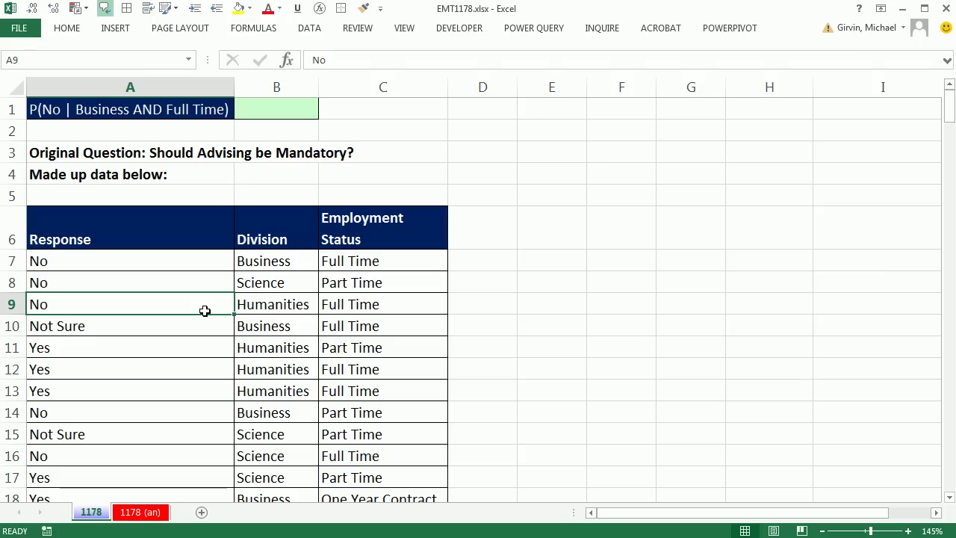
{"action": "left_click", "coordinate": [116, 29]}
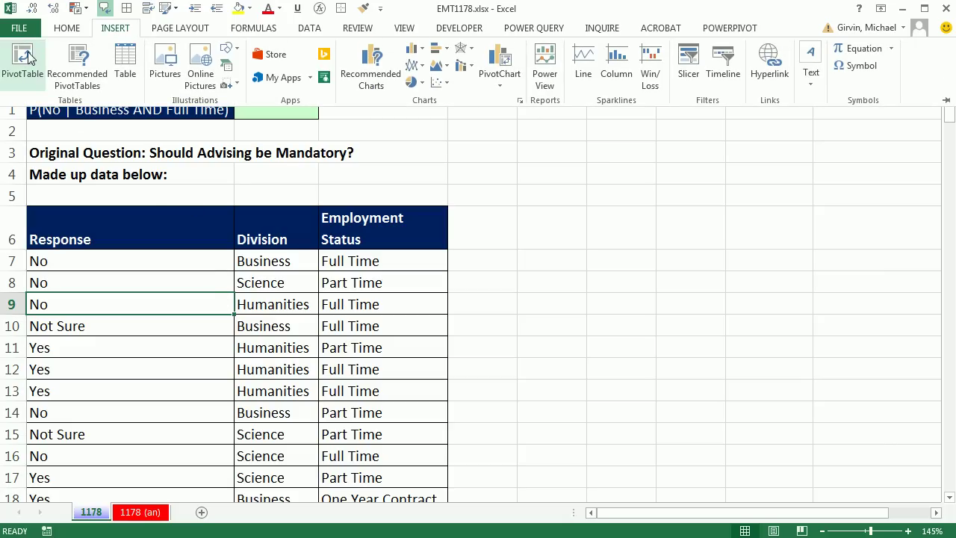
{"action": "key", "text": "Escape"}
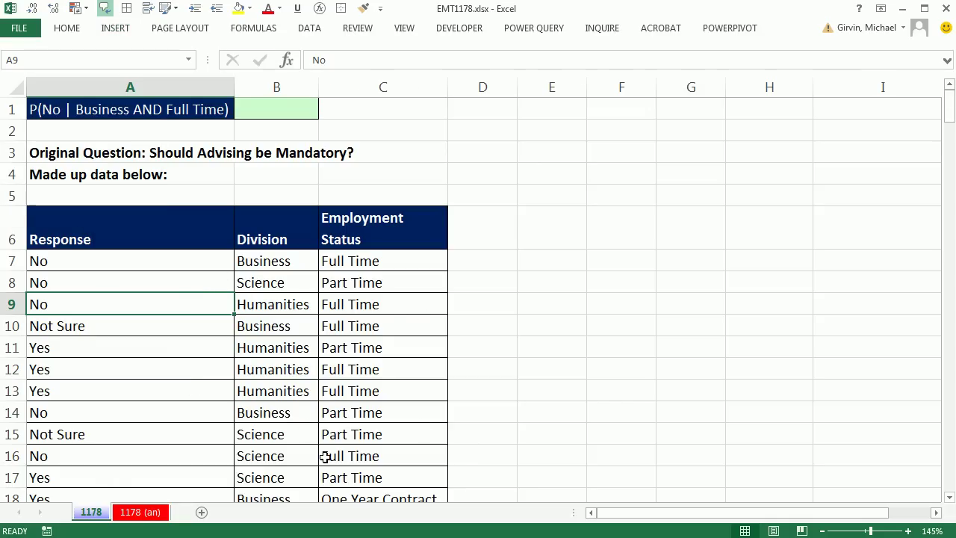
{"action": "key", "text": "alt"}
{"action": "key", "text": "n"}
{"action": "key", "text": "v"}
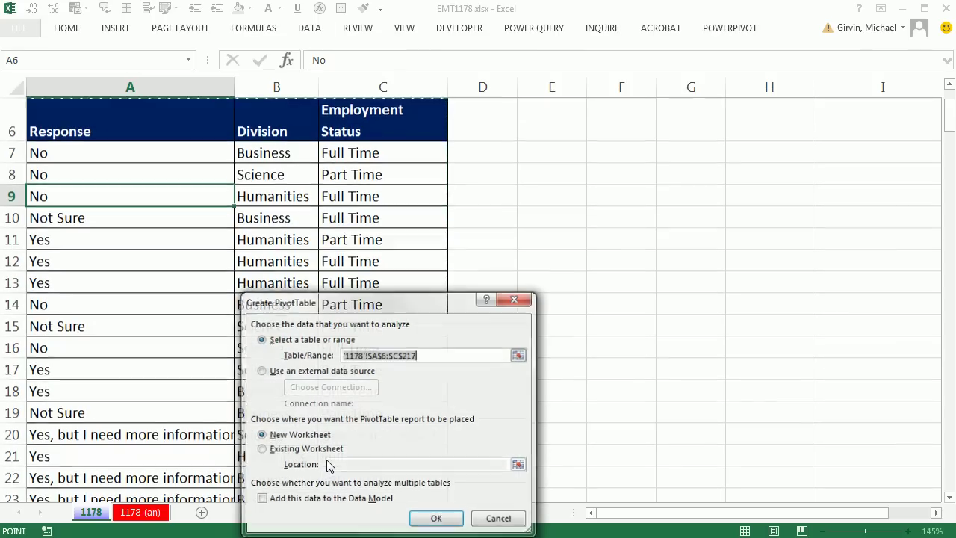
{"action": "left_click_drag", "start_coordinate": [422, 310], "coordinate": [468, 143]}
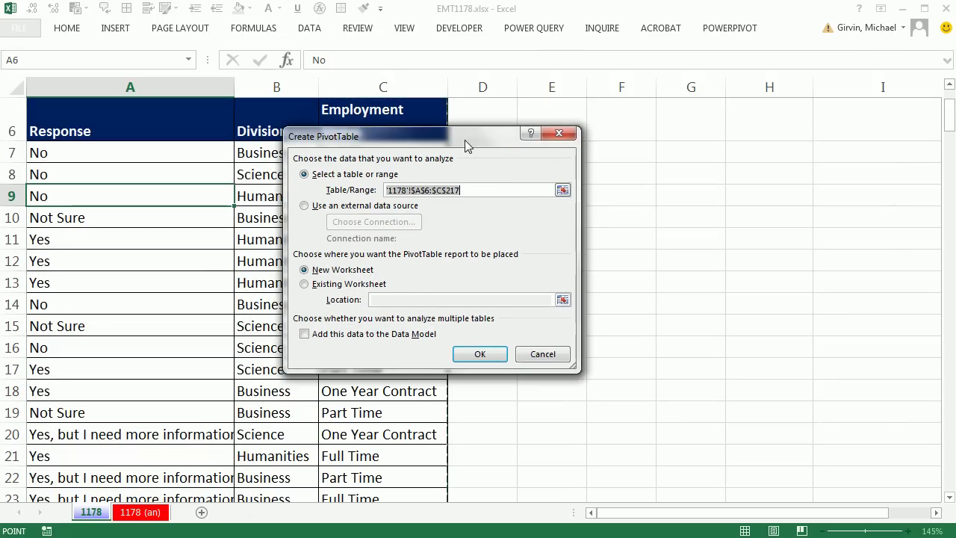
{"action": "left_click", "coordinate": [305, 285]}
{"action": "left_click", "coordinate": [413, 300]}
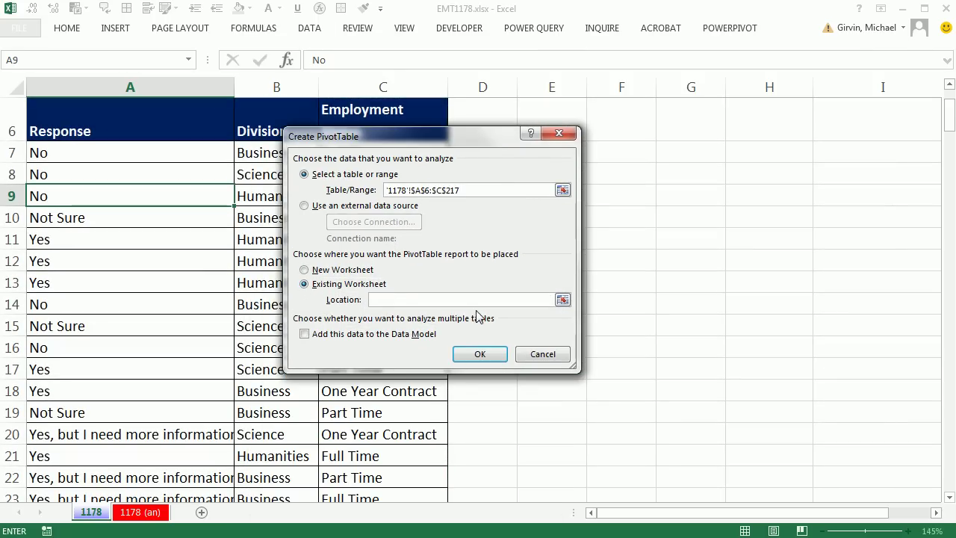
{"action": "scroll", "coordinate": [580, 337], "scroll_direction": "up", "scroll_amount": 2}
{"action": "left_click_drag", "start_coordinate": [470, 141], "coordinate": [241, 77]}
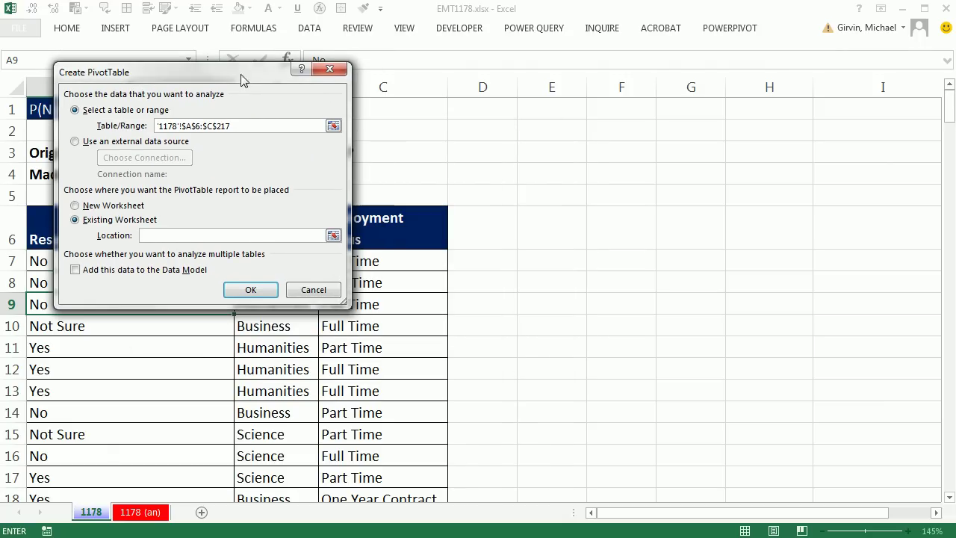
{"action": "left_click", "coordinate": [558, 232]}
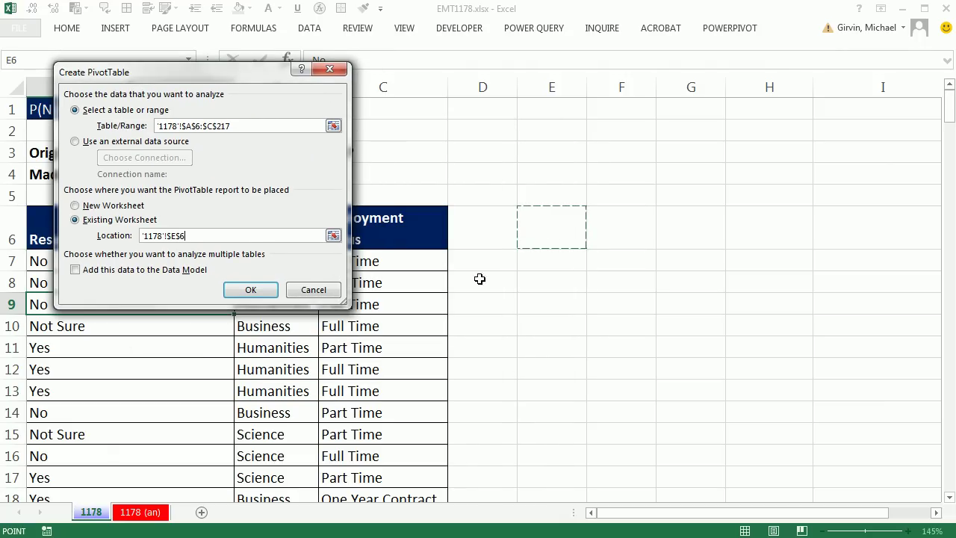
{"action": "left_click", "coordinate": [250, 289]}
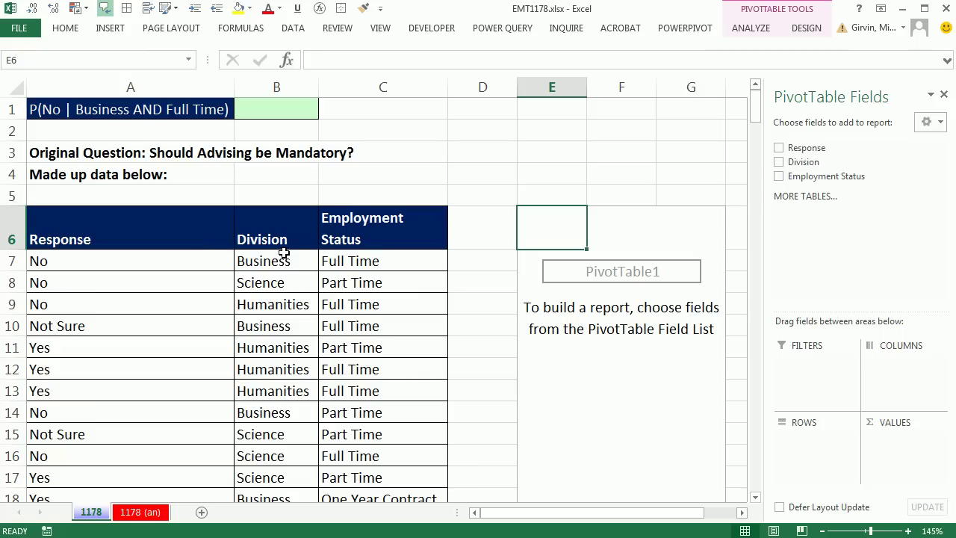
Examine the Business and Full Time records in rows 7 and 10, and the matching No response in row 7.
{"action": "left_click_drag", "start_coordinate": [256, 263], "coordinate": [362, 261]}
{"action": "left_click_drag", "start_coordinate": [302, 328], "coordinate": [369, 326], "text": "ctrl"}
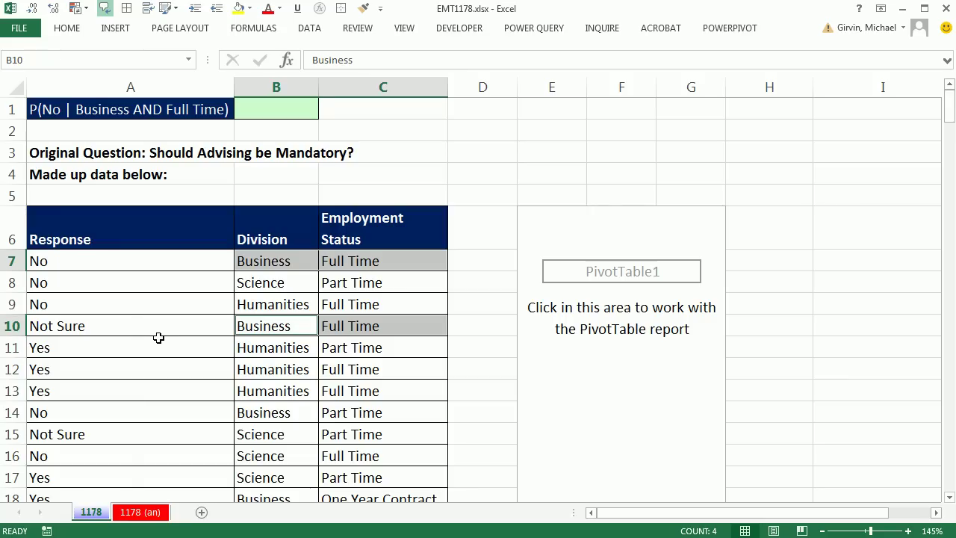
{"action": "left_click", "coordinate": [110, 265]}
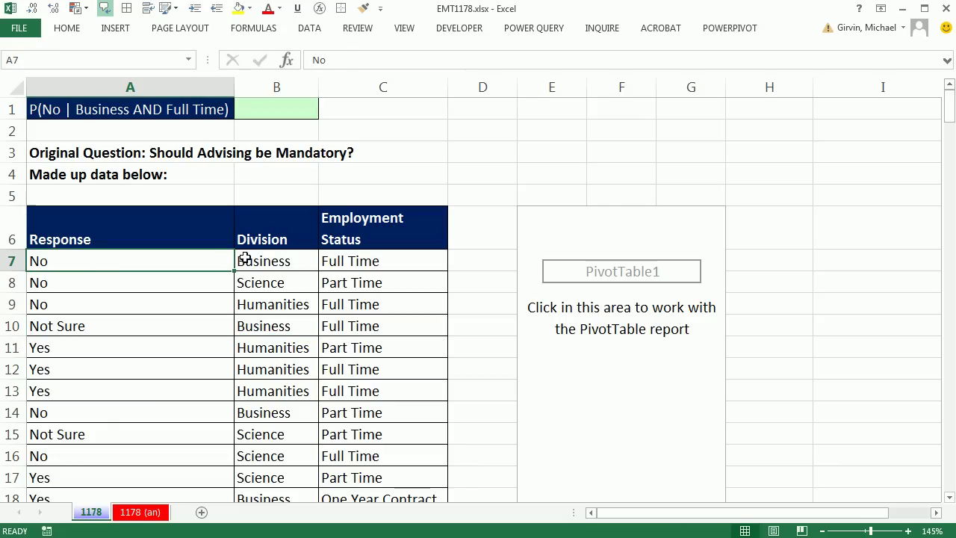
{"action": "left_click", "coordinate": [271, 257], "text": "ctrl"}
{"action": "left_click", "coordinate": [347, 261], "text": "ctrl"}
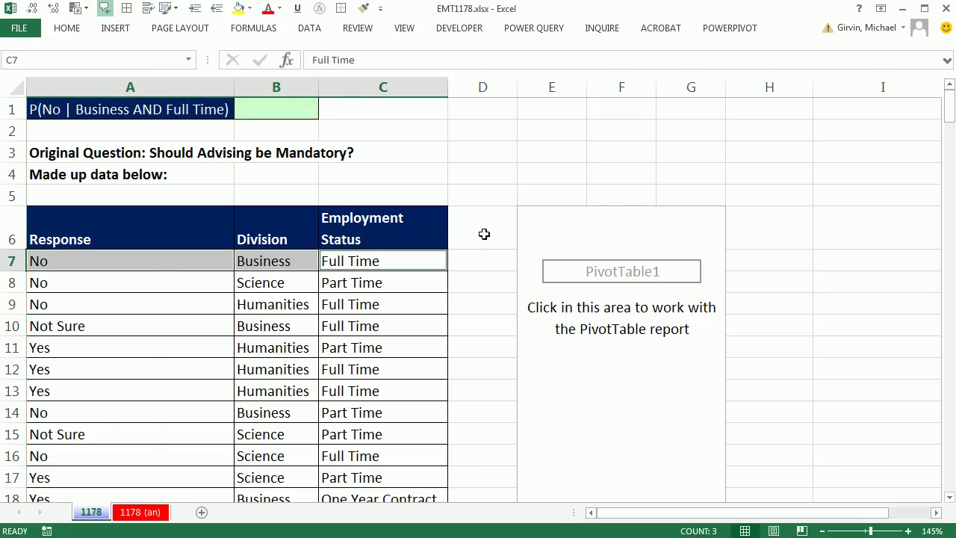
Add the Response field to the PivotTable's rows and also to its values as a count.
{"action": "left_click", "coordinate": [616, 273]}
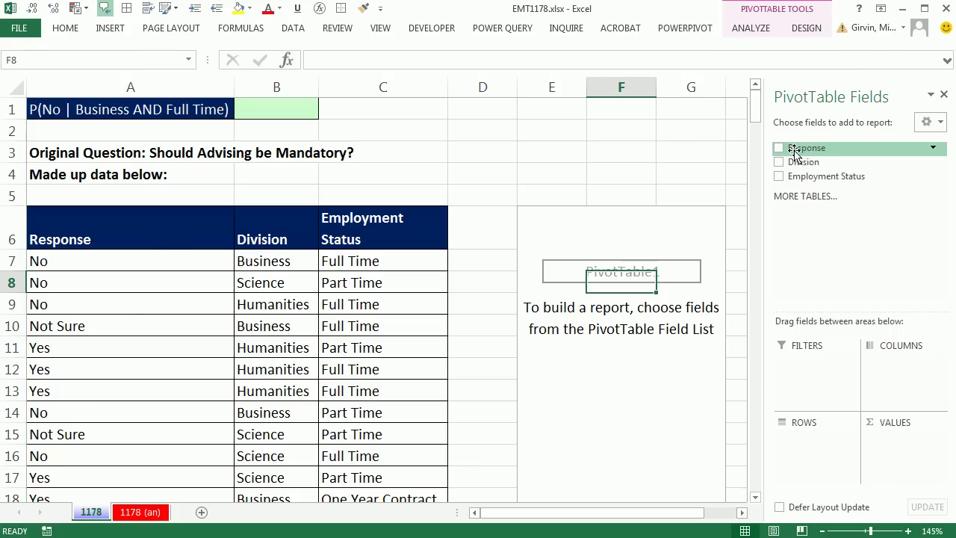
{"action": "left_click_drag", "start_coordinate": [793, 146], "coordinate": [815, 448]}
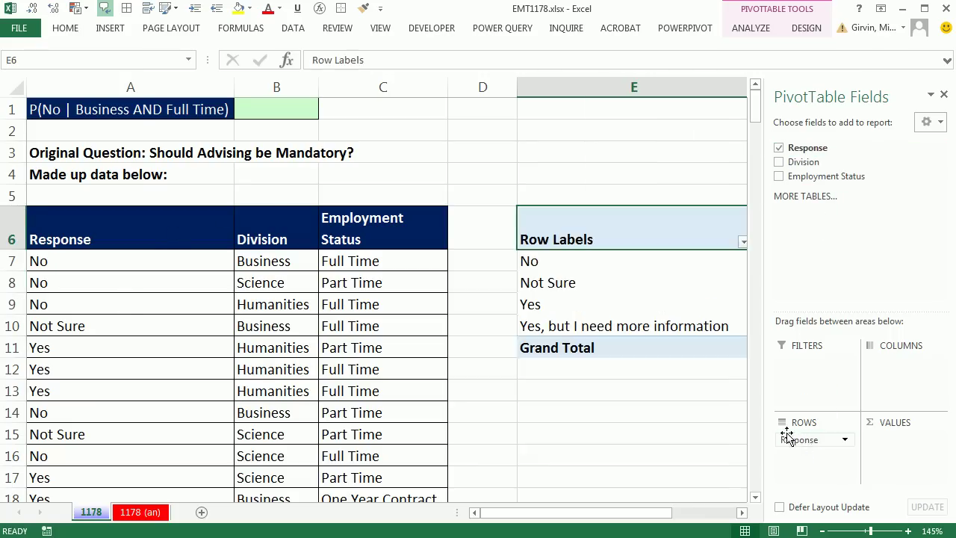
{"action": "left_click", "coordinate": [742, 512]}
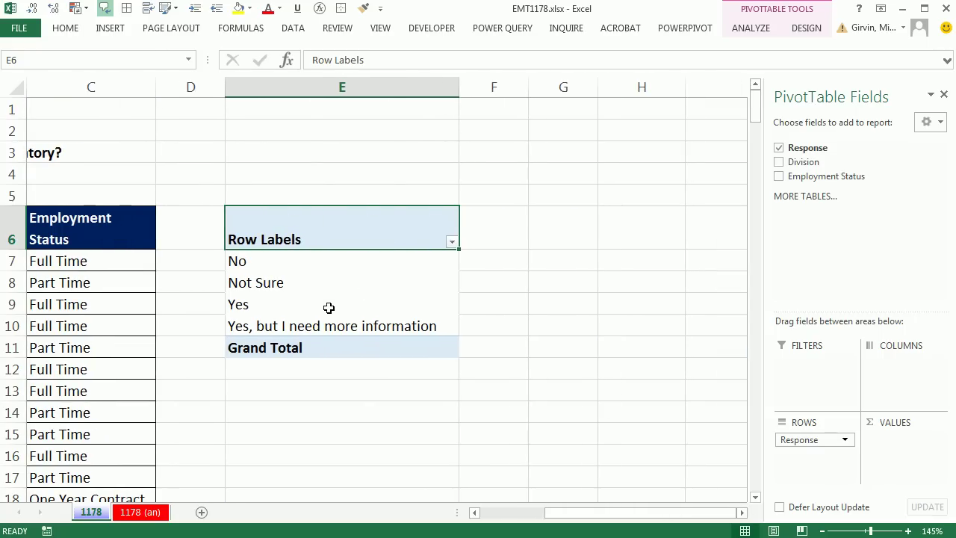
{"action": "left_click_drag", "start_coordinate": [806, 148], "coordinate": [908, 445]}
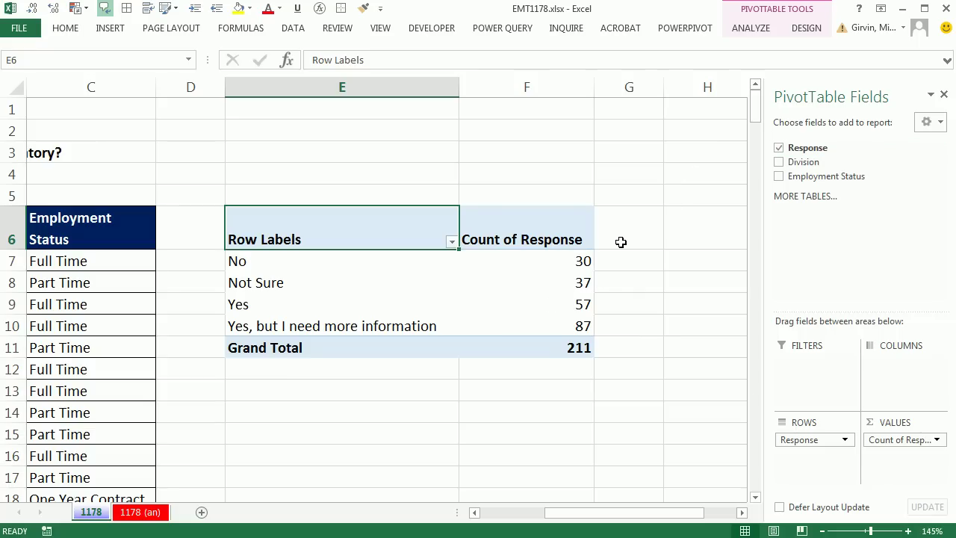
Add Response to the PivotTable values a second time and show that column as % of Column Total.
{"action": "left_click_drag", "start_coordinate": [801, 148], "coordinate": [878, 455]}
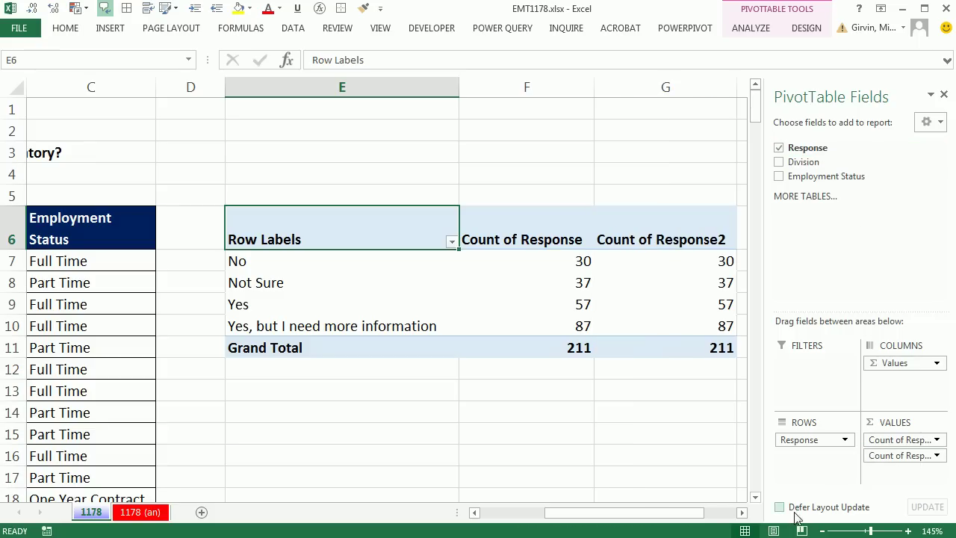
{"action": "left_click", "coordinate": [742, 512]}
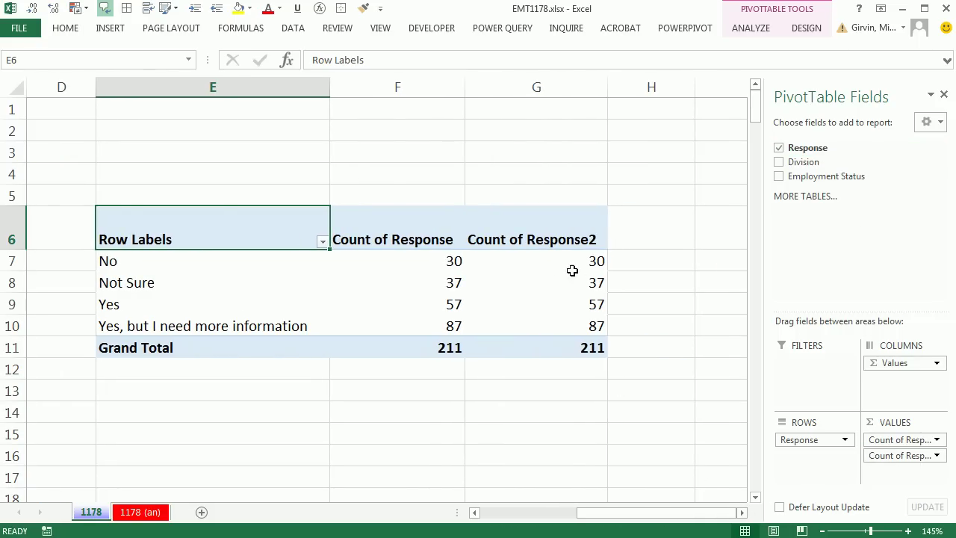
{"action": "mouse_move", "coordinate": [555, 283]}
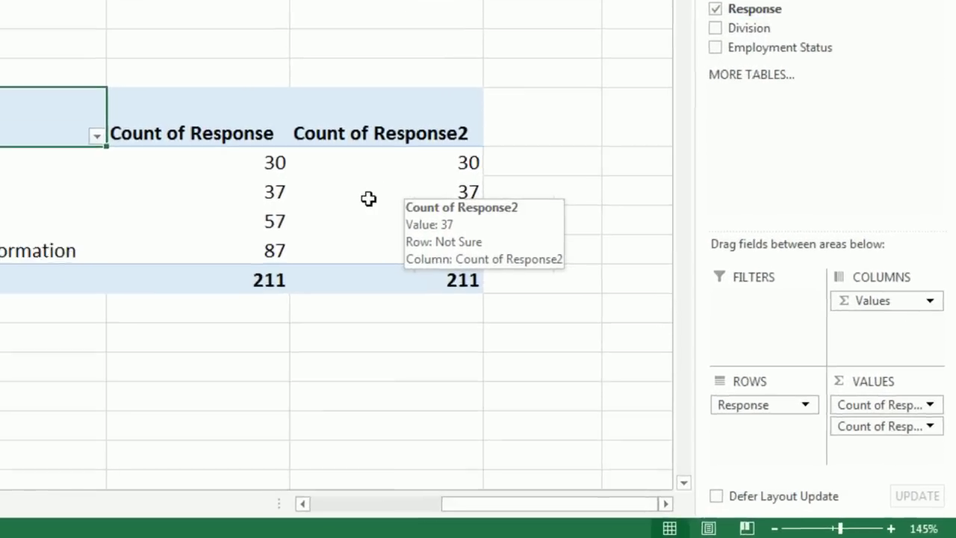
{"action": "right_click", "coordinate": [522, 291]}
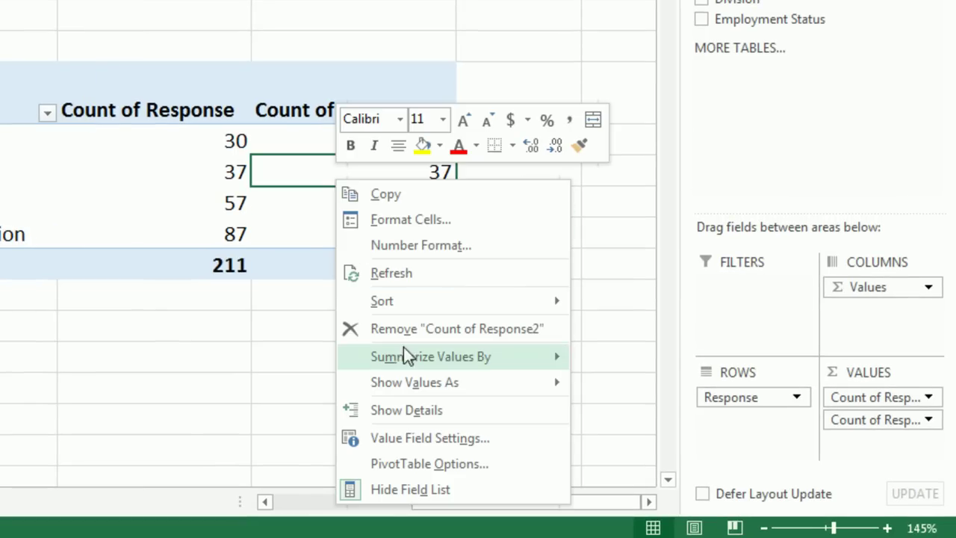
{"action": "mouse_move", "coordinate": [419, 384]}
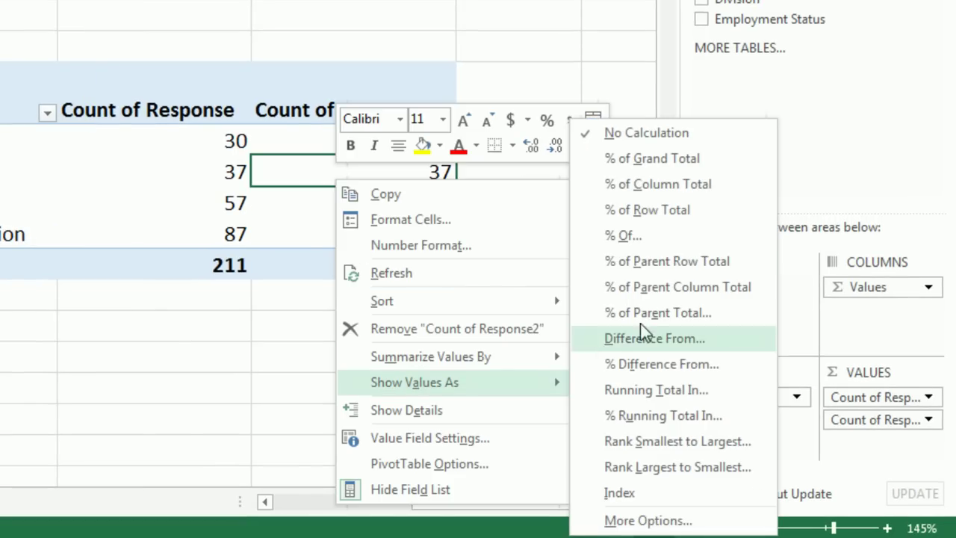
{"action": "left_click", "coordinate": [657, 190]}
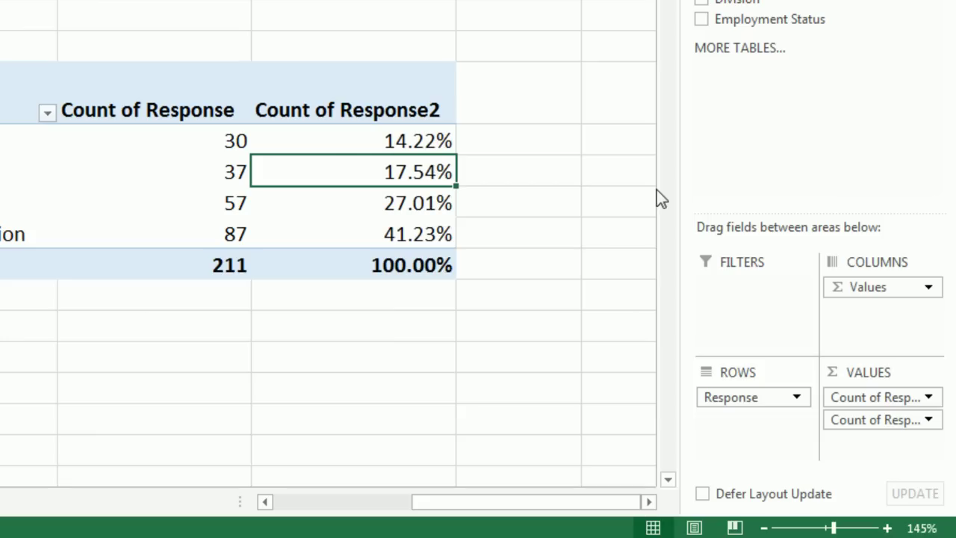
Rename the second value column's heading to % Response.
{"action": "left_click", "coordinate": [326, 112]}
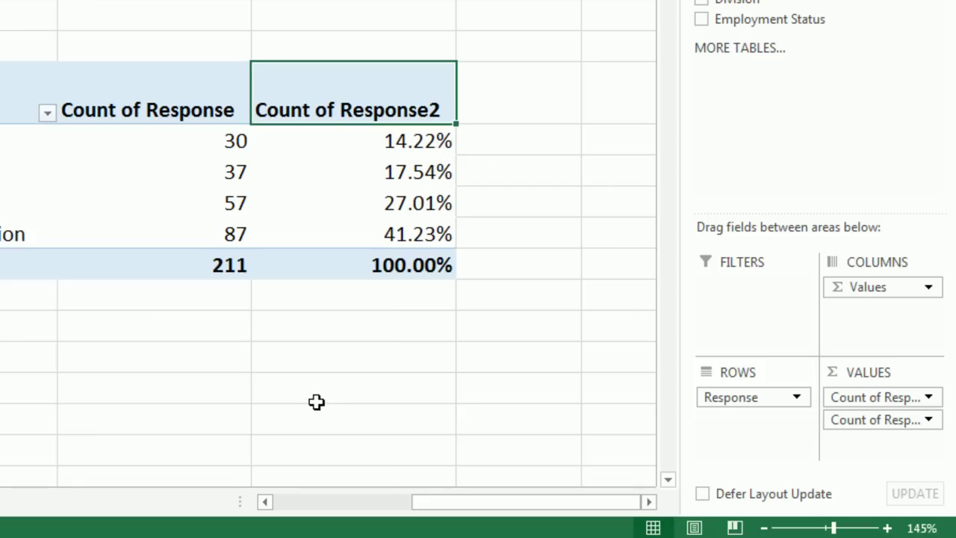
{"action": "type", "text": "% Response"}
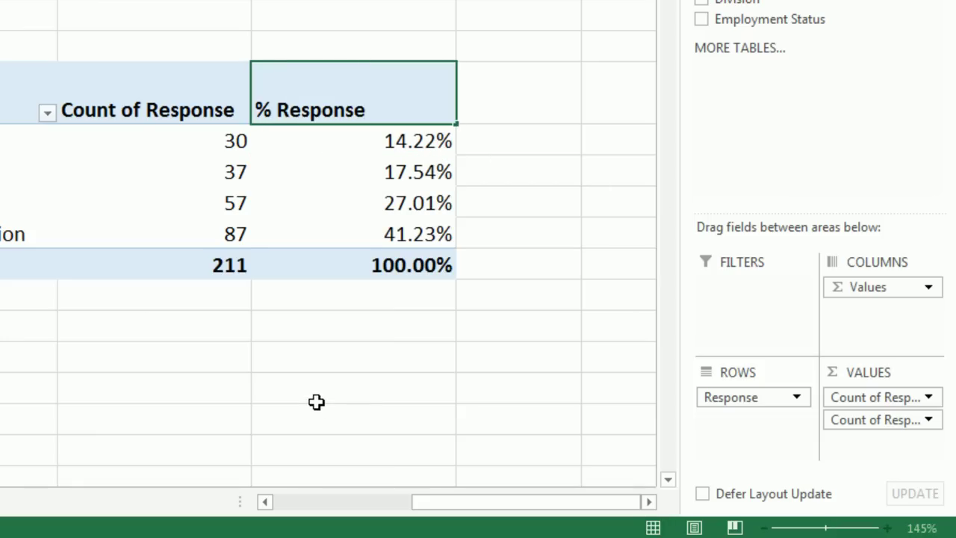
{"action": "key", "text": "Return"}
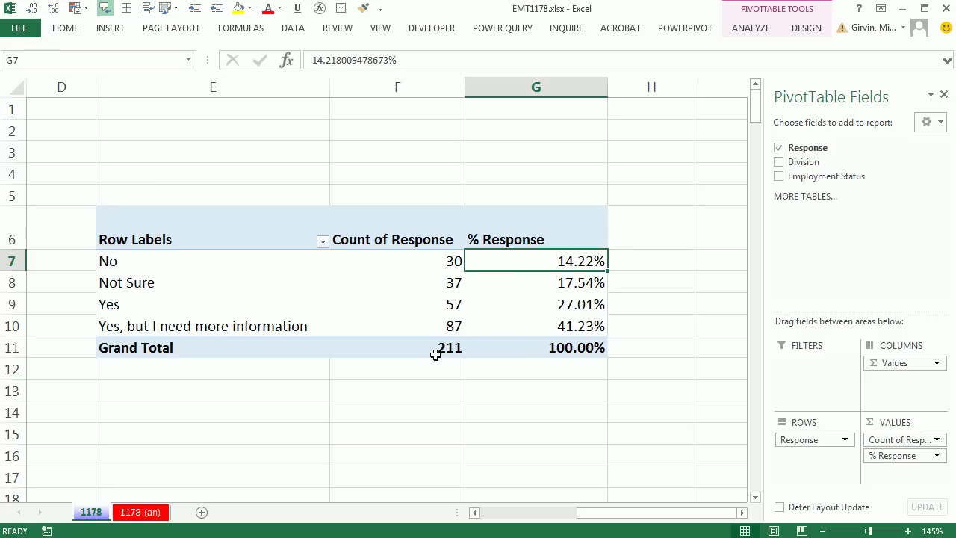
Change the PivotTable's report layout to Tabular Form.
{"action": "mouse_move", "coordinate": [442, 349]}
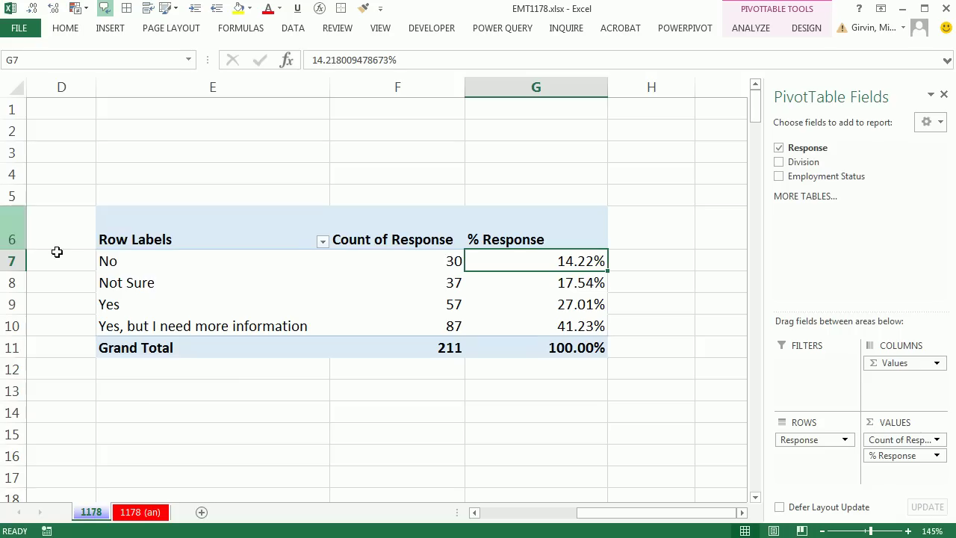
{"action": "left_click", "coordinate": [806, 33]}
{"action": "left_click", "coordinate": [103, 84]}
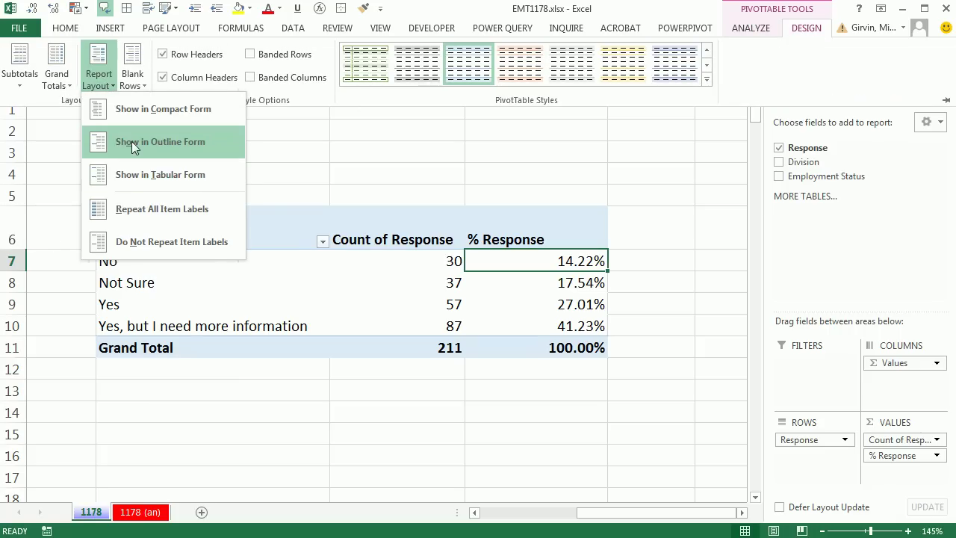
{"action": "left_click", "coordinate": [116, 184]}
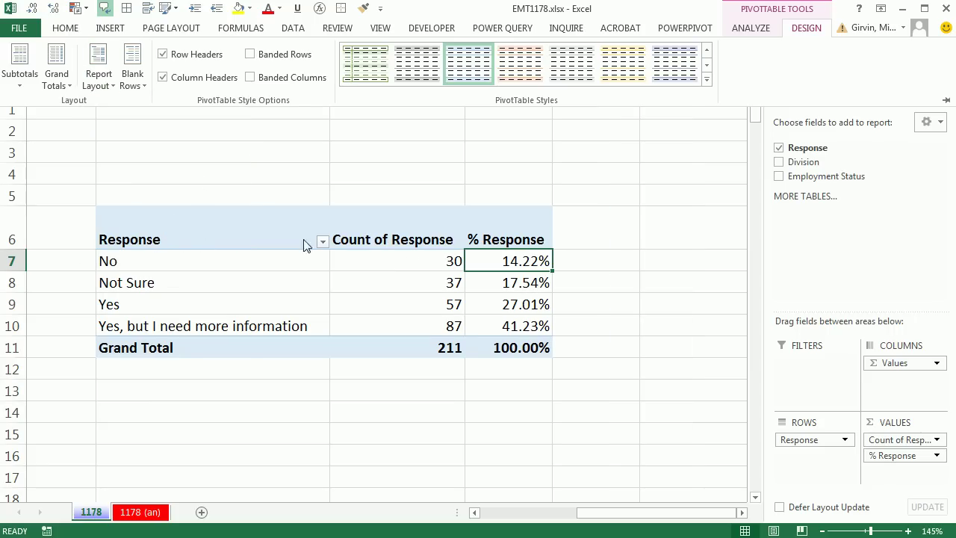
Insert slicers for the Division and Employment Status fields of the PivotTable.
{"action": "left_click", "coordinate": [751, 30]}
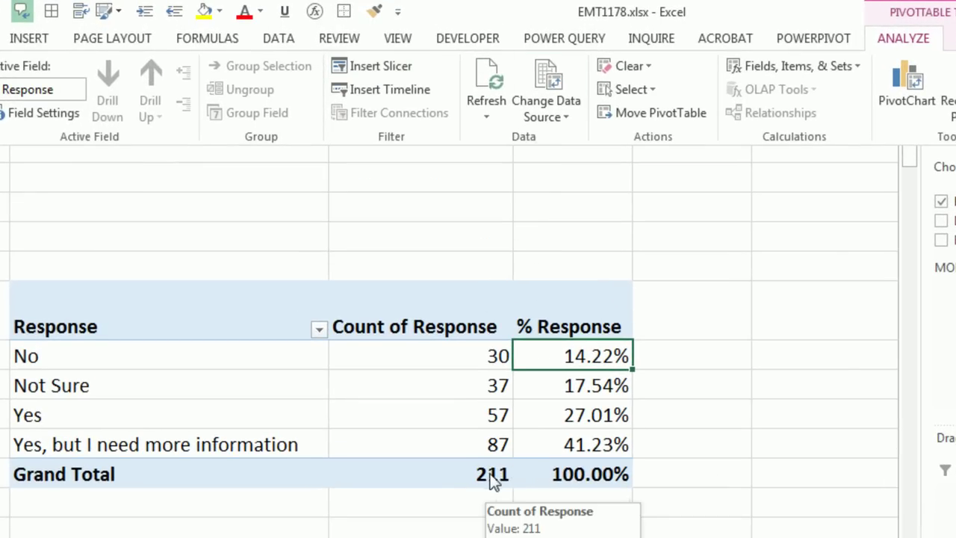
{"action": "left_click", "coordinate": [382, 68]}
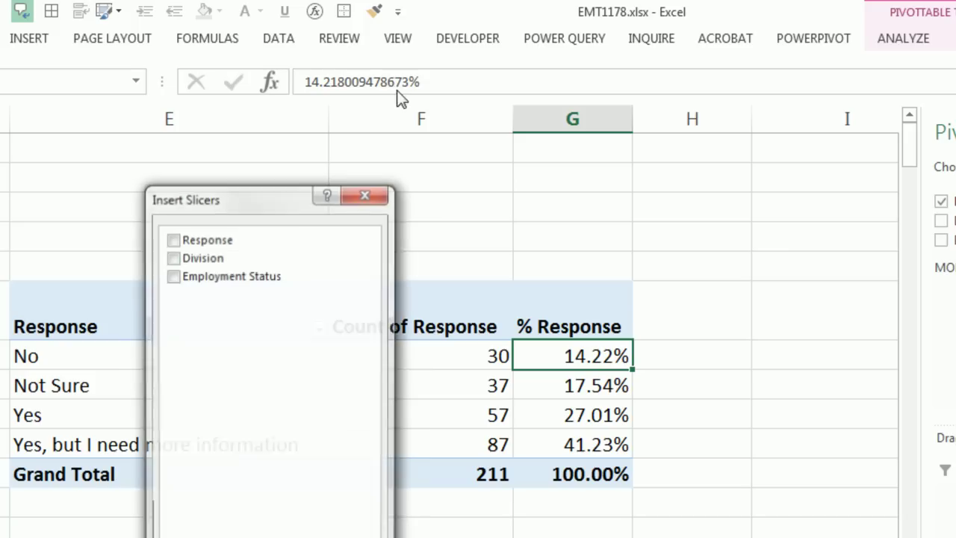
{"action": "left_click", "coordinate": [178, 262]}
{"action": "left_click", "coordinate": [172, 277]}
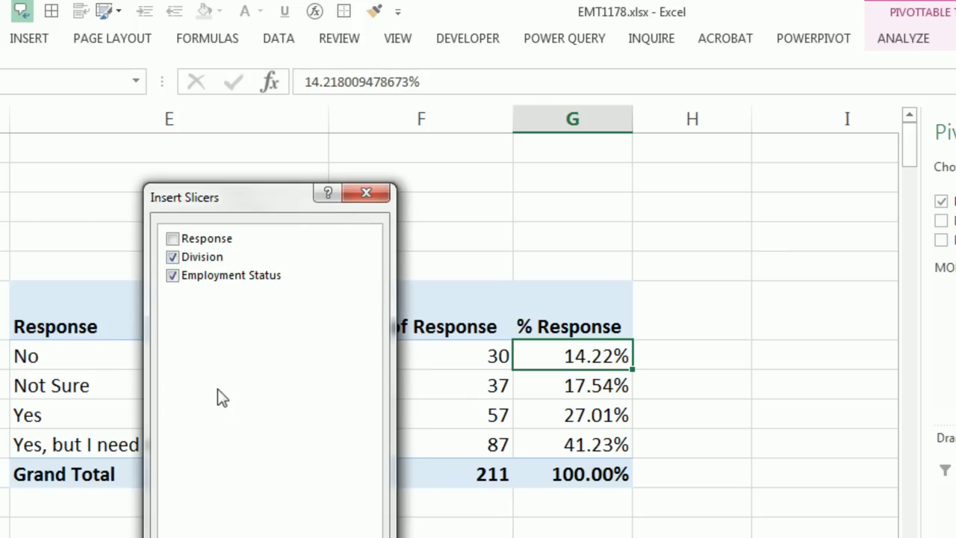
{"action": "left_click", "coordinate": [277, 446]}
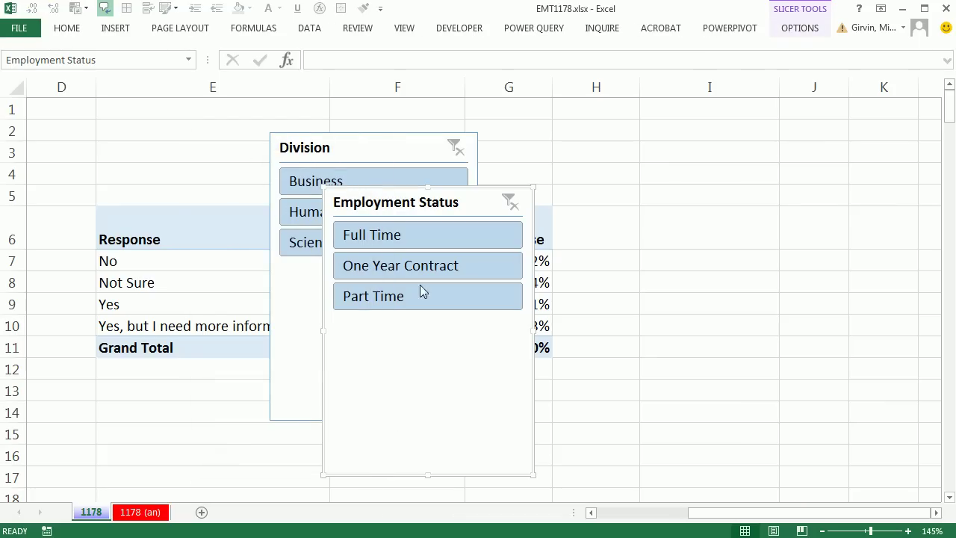
Shrink the Employment Status and Division slicers to fit their items and place them, Division below Employment Status, beside the PivotTable.
{"action": "left_click_drag", "start_coordinate": [416, 202], "coordinate": [752, 198]}
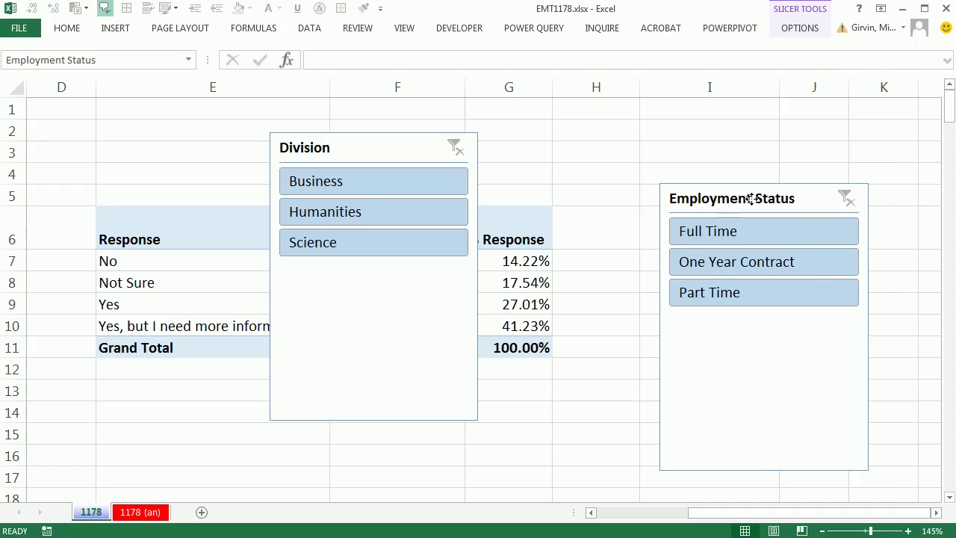
{"action": "left_click", "coordinate": [460, 402]}
{"action": "left_click_drag", "start_coordinate": [479, 422], "coordinate": [414, 279]}
{"action": "left_click_drag", "start_coordinate": [702, 208], "coordinate": [624, 154]}
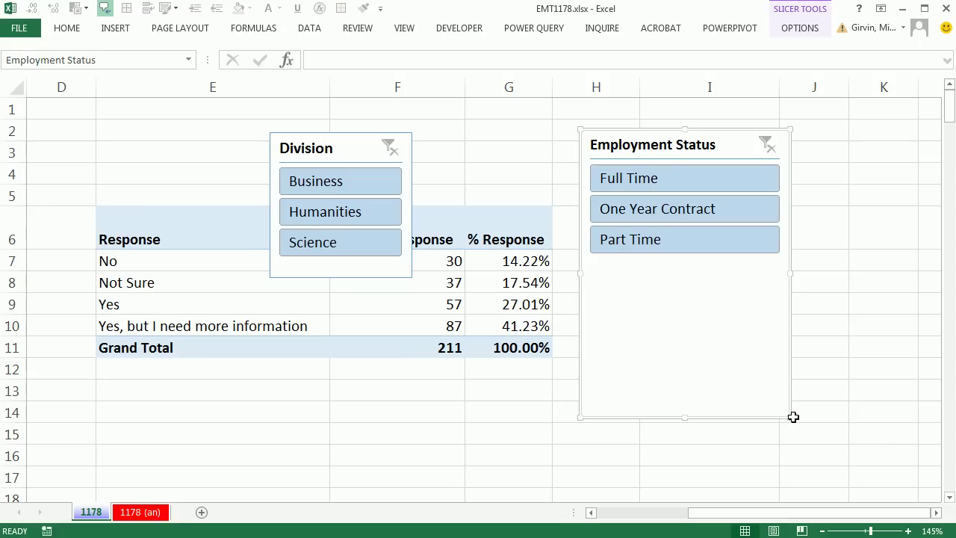
{"action": "left_click_drag", "start_coordinate": [791, 421], "coordinate": [750, 272]}
{"action": "left_click_drag", "start_coordinate": [324, 154], "coordinate": [636, 307]}
Apply the dark blue slicer style to the Division slicer.
{"action": "left_click", "coordinate": [811, 28]}
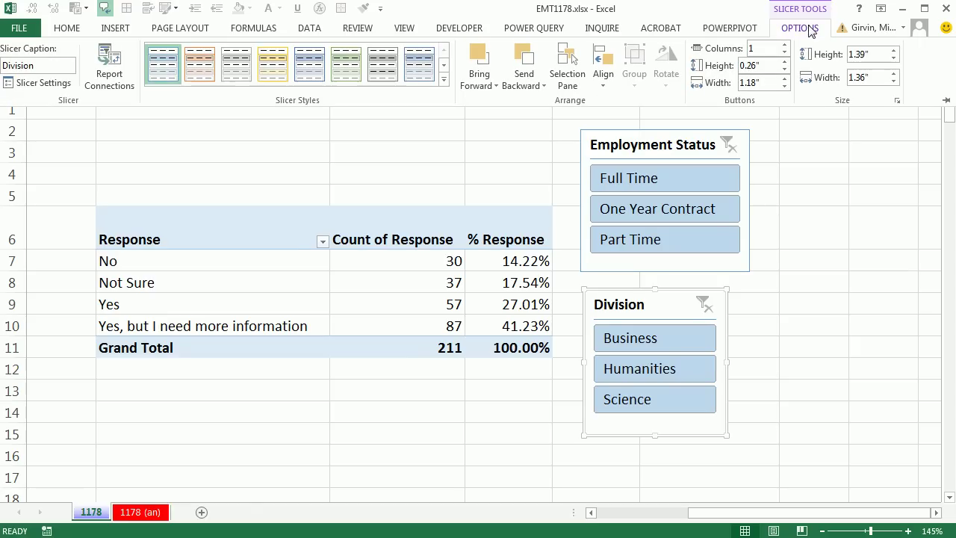
{"action": "left_click", "coordinate": [277, 63]}
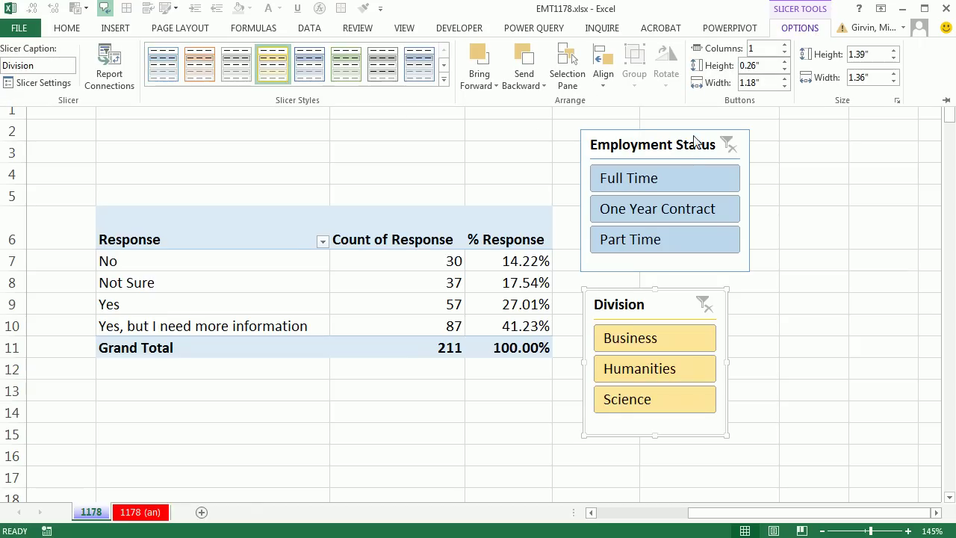
{"action": "left_click", "coordinate": [796, 29]}
{"action": "left_click", "coordinate": [446, 90]}
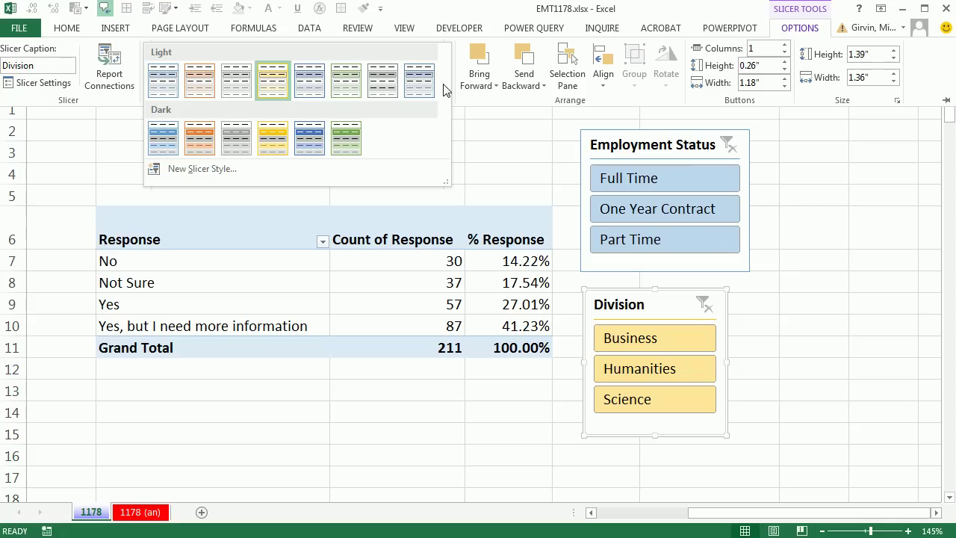
{"action": "left_click", "coordinate": [307, 148]}
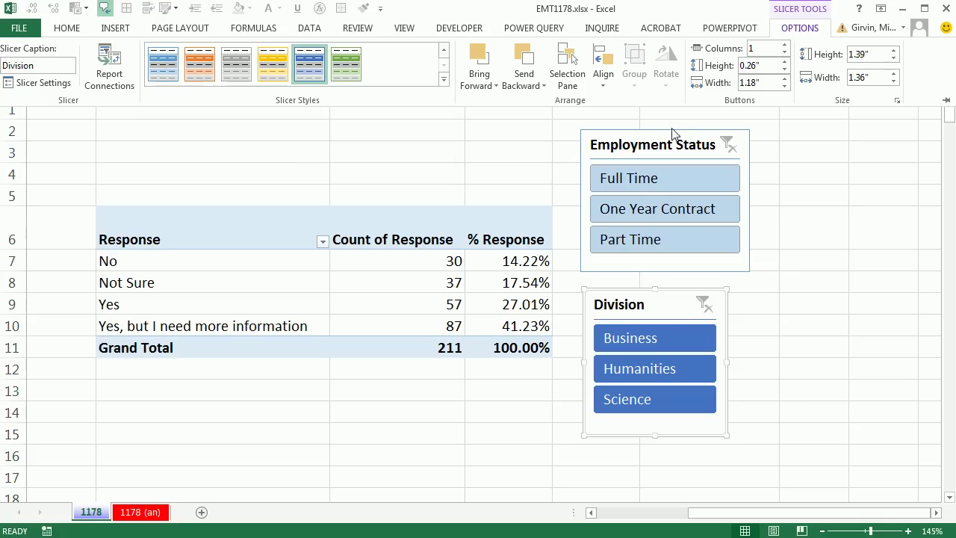
Apply the dark green slicer style to the Employment Status slicer.
{"action": "left_click", "coordinate": [686, 149]}
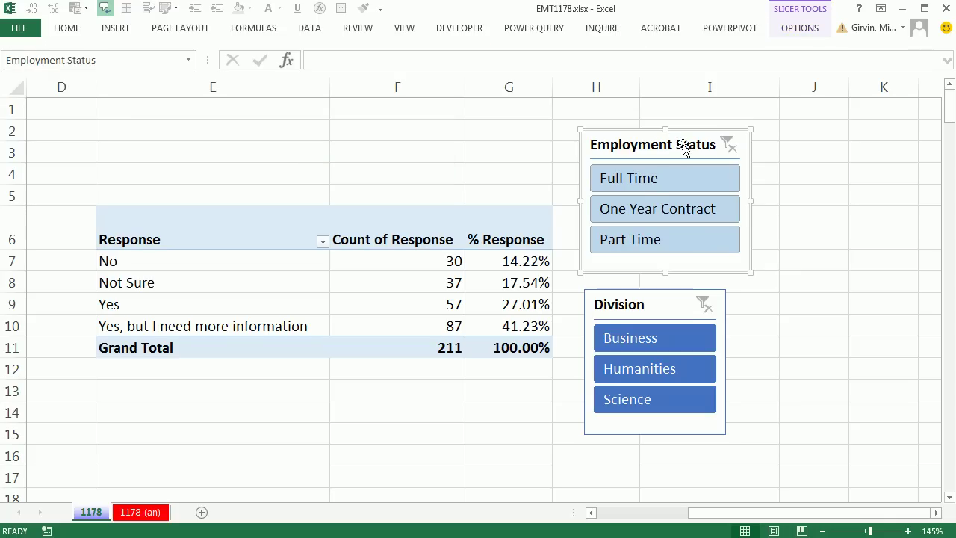
{"action": "left_click", "coordinate": [803, 30]}
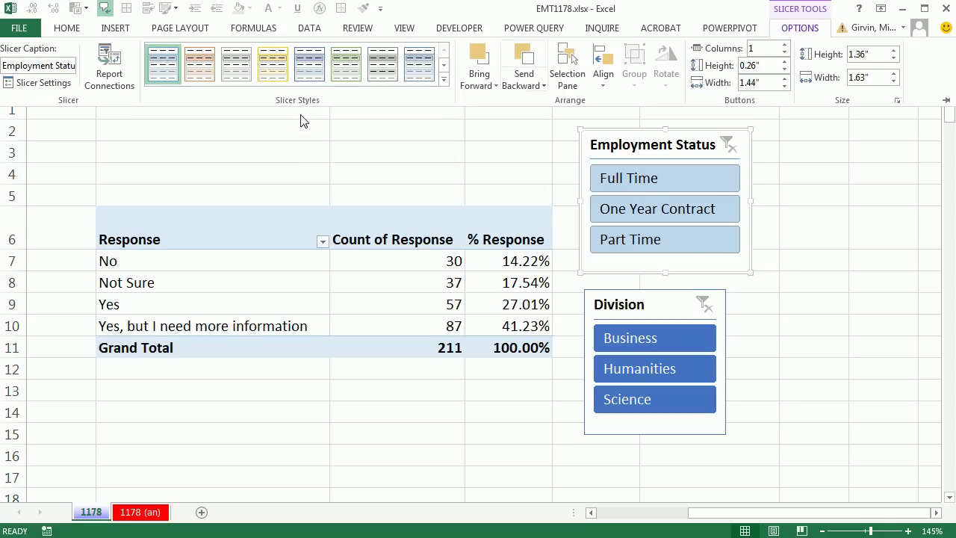
{"action": "left_click", "coordinate": [444, 79]}
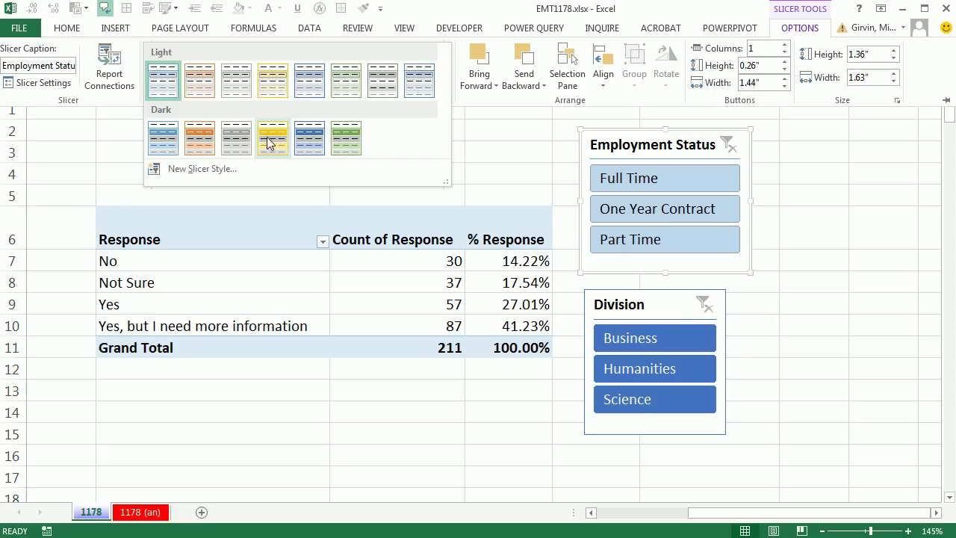
{"action": "key", "text": "Escape"}
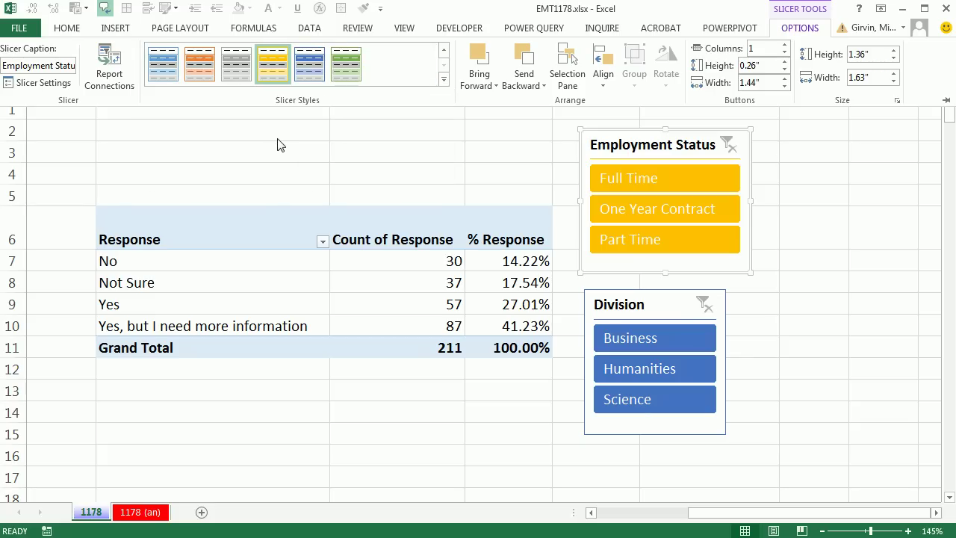
{"action": "left_click", "coordinate": [199, 71]}
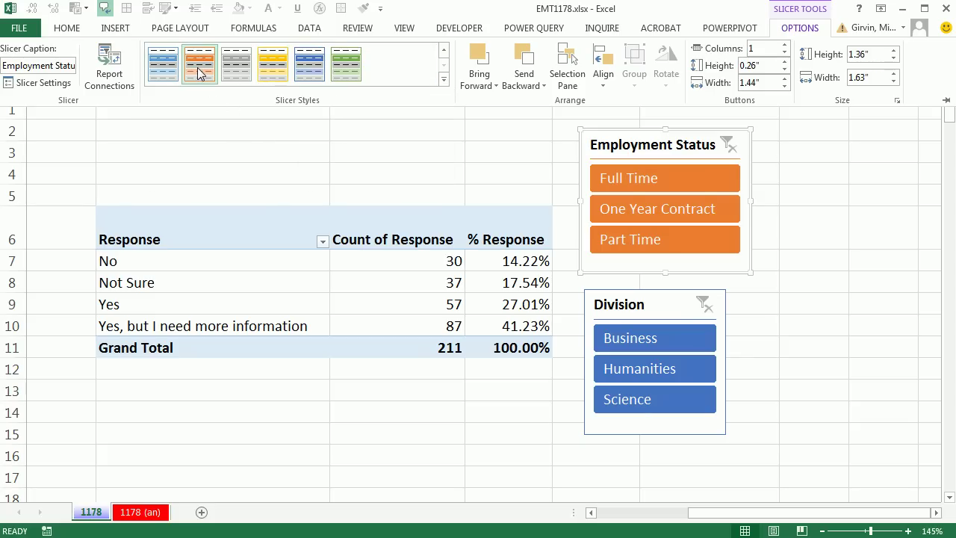
{"action": "left_click", "coordinate": [351, 61]}
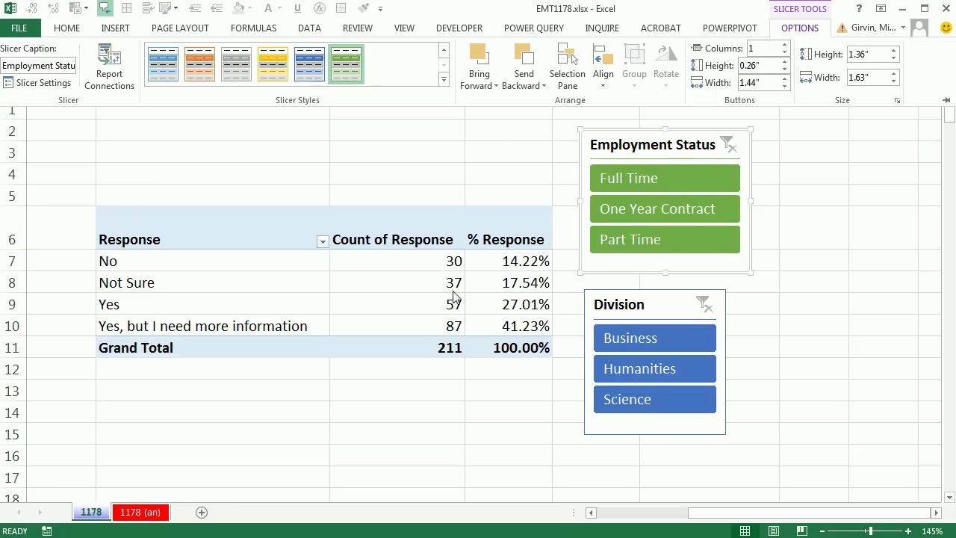
Filter the PivotTable with the slicers to Full Time employment status and the Business division.
{"action": "left_click", "coordinate": [623, 181]}
{"action": "left_click", "coordinate": [620, 177]}
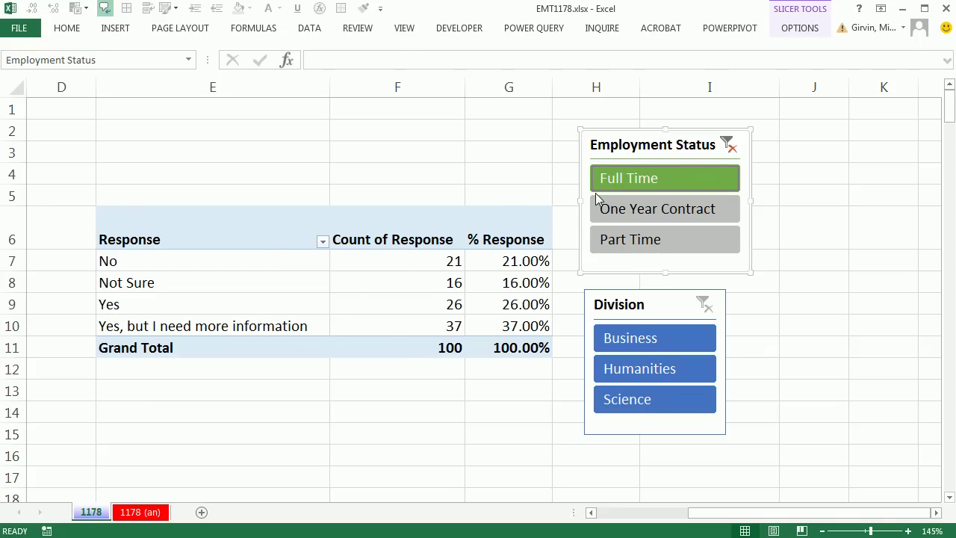
{"action": "left_click", "coordinate": [637, 341]}
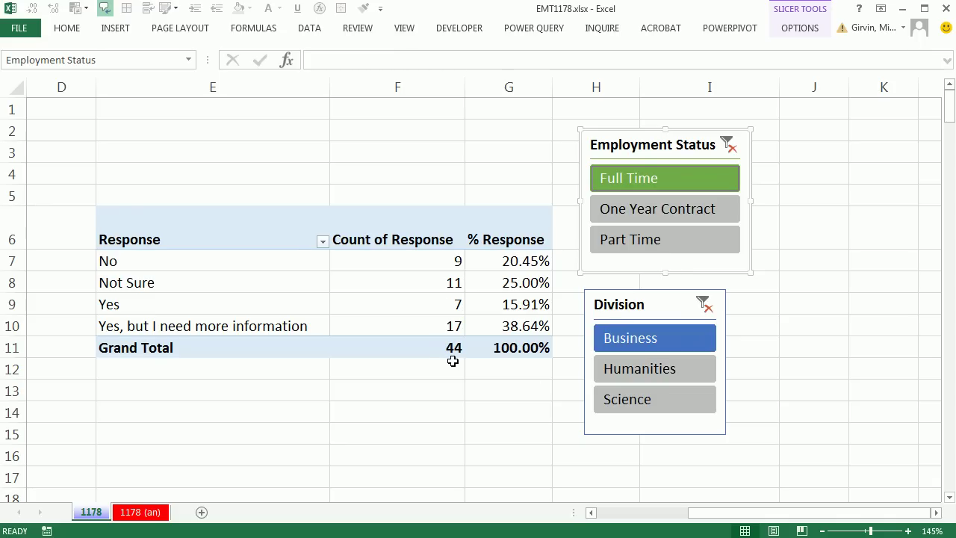
{"action": "mouse_move", "coordinate": [452, 355]}
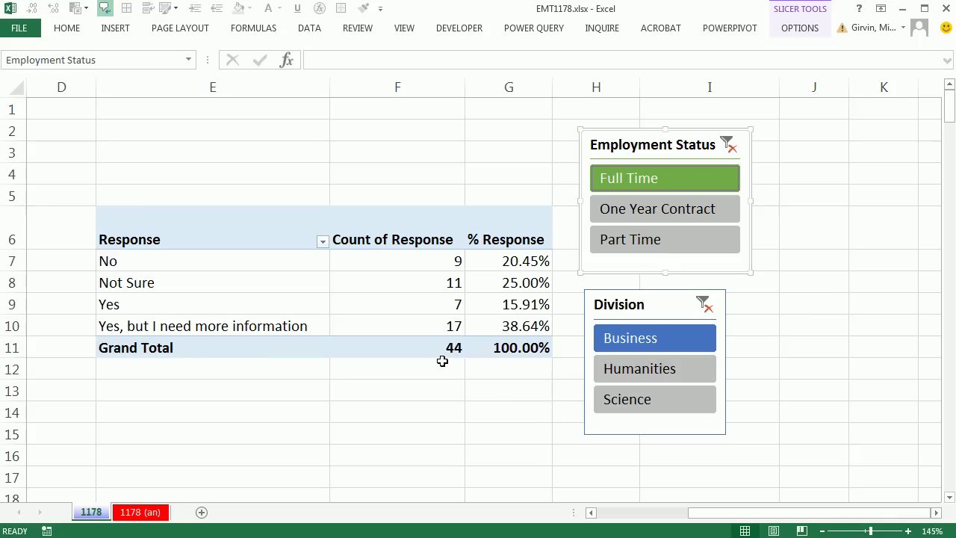
{"action": "mouse_move", "coordinate": [437, 268]}
{"action": "mouse_move", "coordinate": [502, 267]}
Try the One Year Contract and Part Time statuses and the Humanities and Science divisions, and restore the Business and Full Time filters.
{"action": "left_click", "coordinate": [632, 210]}
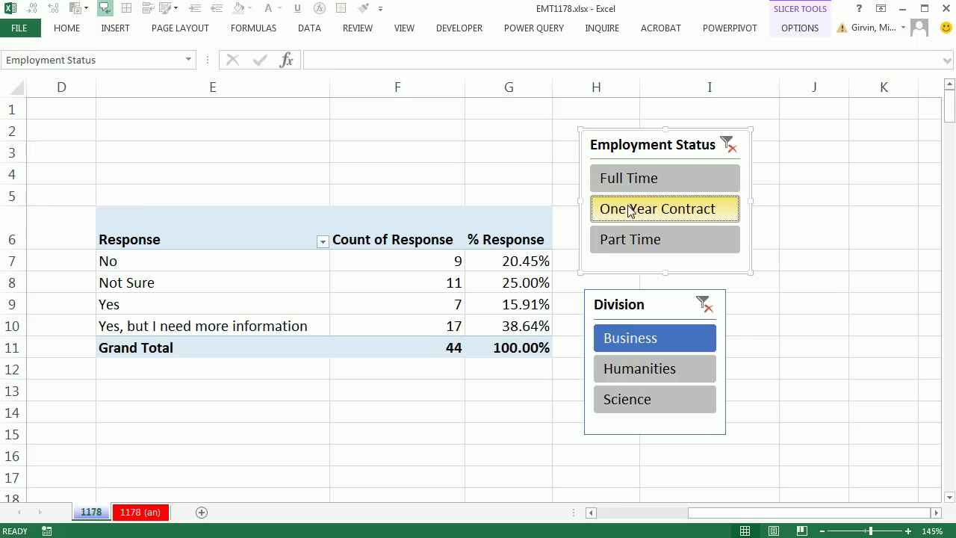
{"action": "left_click", "coordinate": [630, 245]}
{"action": "left_click", "coordinate": [636, 381]}
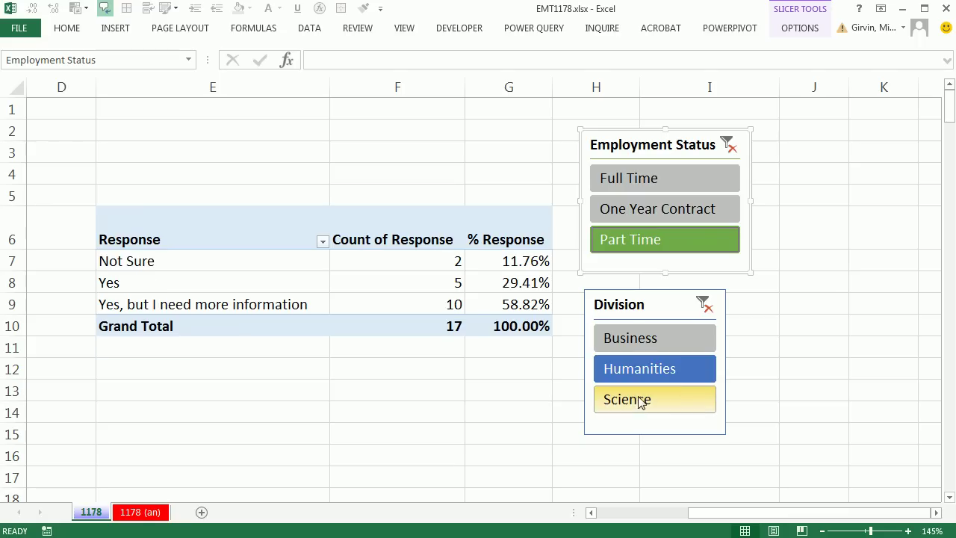
{"action": "left_click", "coordinate": [643, 399]}
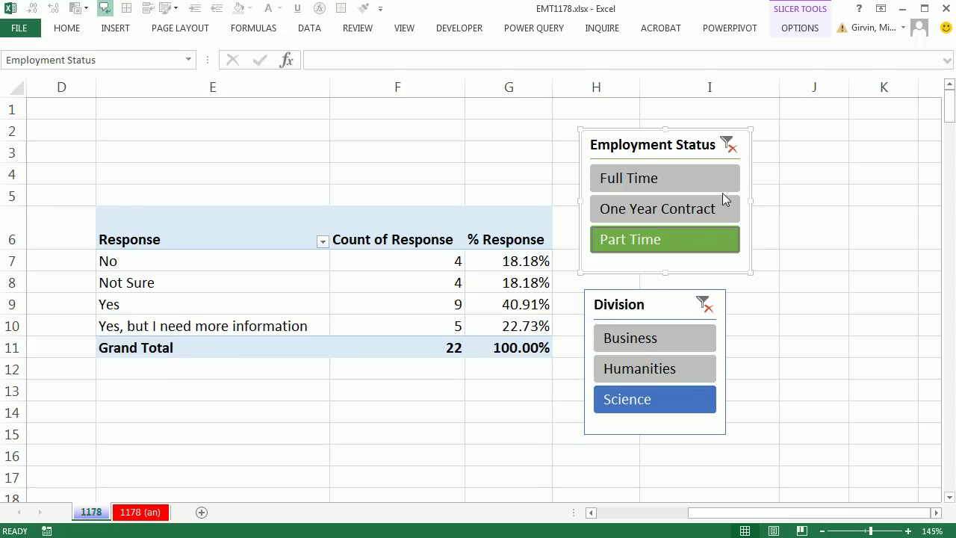
{"action": "left_click", "coordinate": [644, 346]}
{"action": "left_click", "coordinate": [631, 179]}
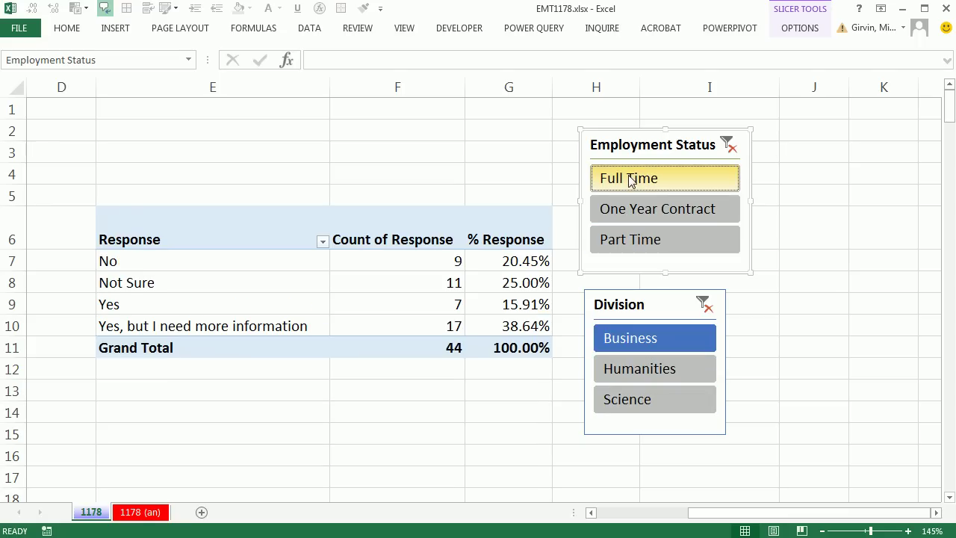
Copy the Response, Division and Employment Status headings from A6:C6 and paste them as values into D1:F1.
{"action": "left_click_drag", "start_coordinate": [720, 517], "coordinate": [612, 515]}
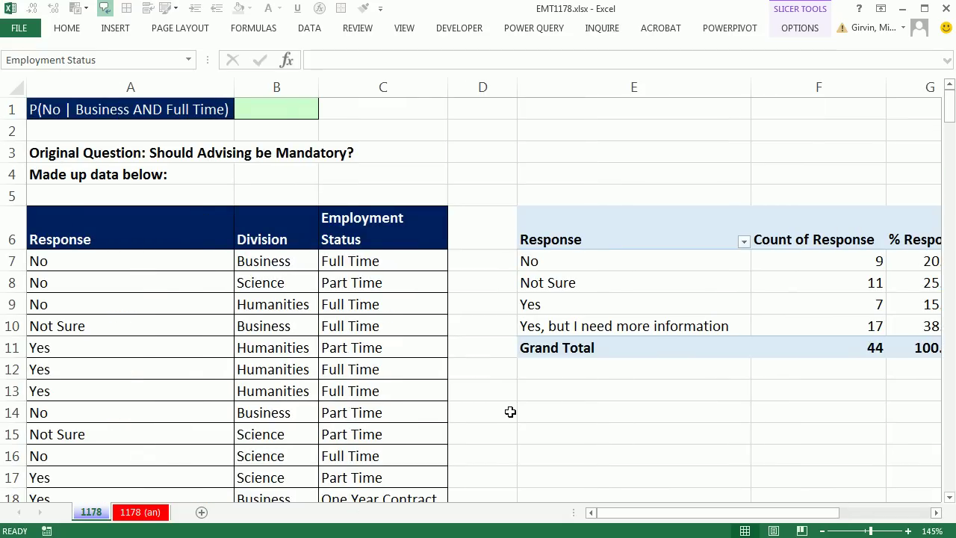
{"action": "left_click", "coordinate": [279, 109]}
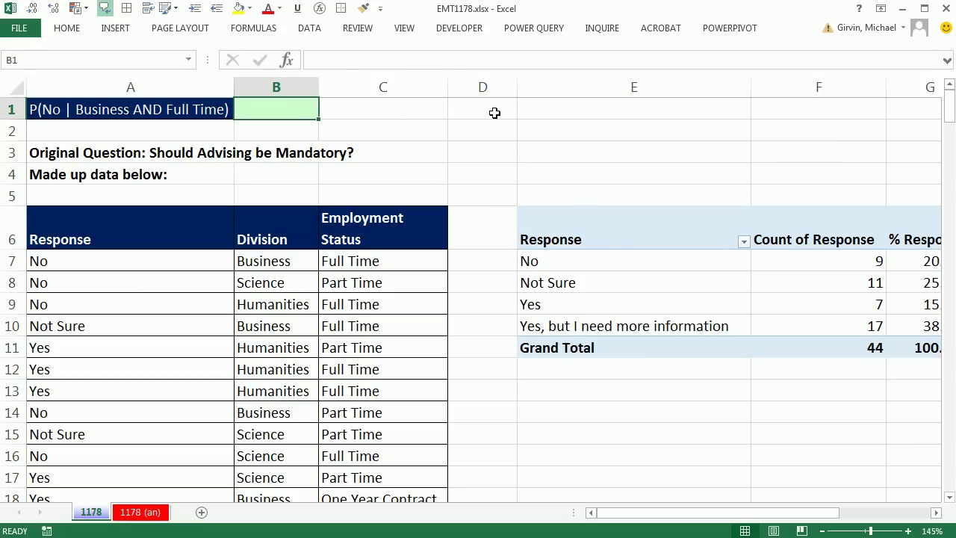
{"action": "left_click_drag", "start_coordinate": [153, 232], "coordinate": [358, 237]}
{"action": "key", "text": "ctrl+c"}
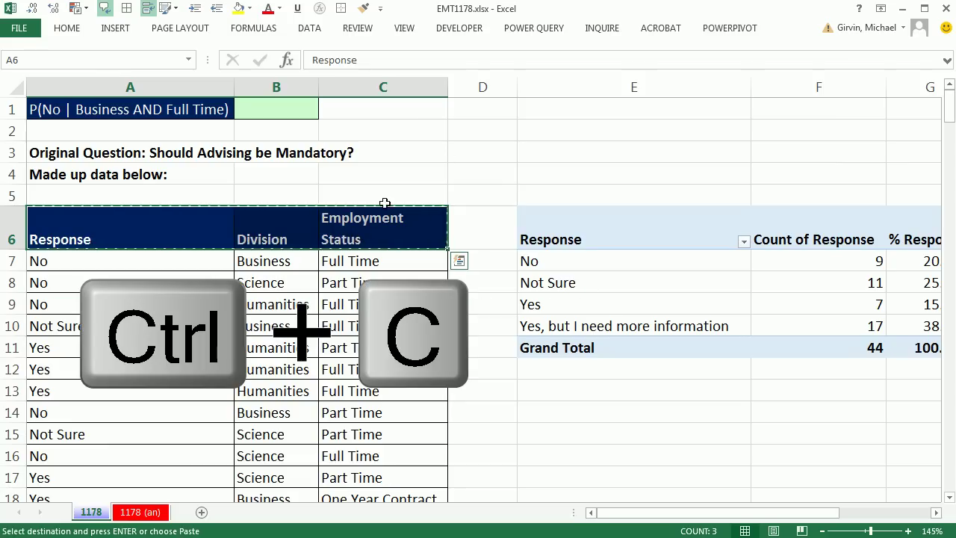
{"action": "left_click", "coordinate": [465, 106]}
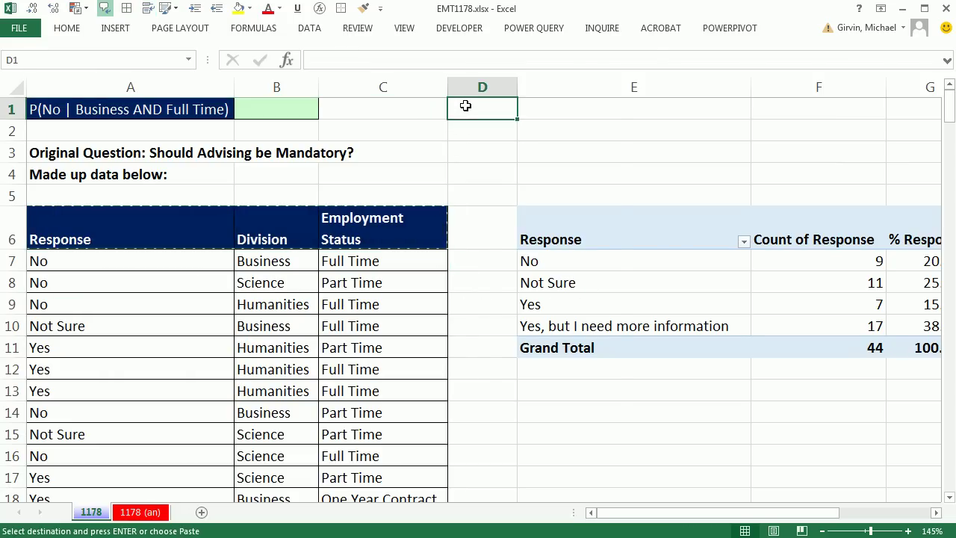
{"action": "right_click", "coordinate": [466, 109]}
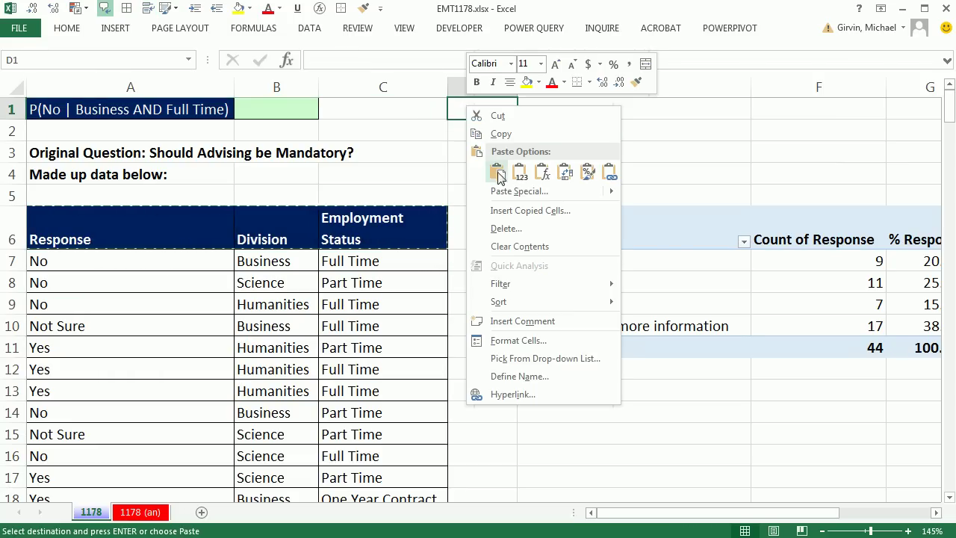
{"action": "left_click", "coordinate": [521, 173]}
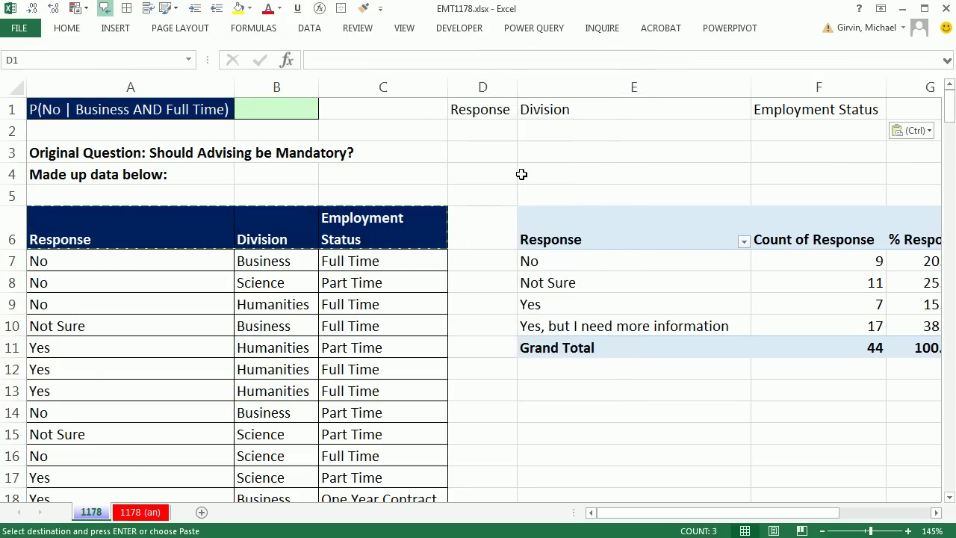
Narrow column E and format D1:F2 as a bordered criteria block with white headings on a red fill.
{"action": "left_click_drag", "start_coordinate": [750, 87], "coordinate": [618, 87]}
{"action": "left_click_drag", "start_coordinate": [480, 112], "coordinate": [668, 108]}
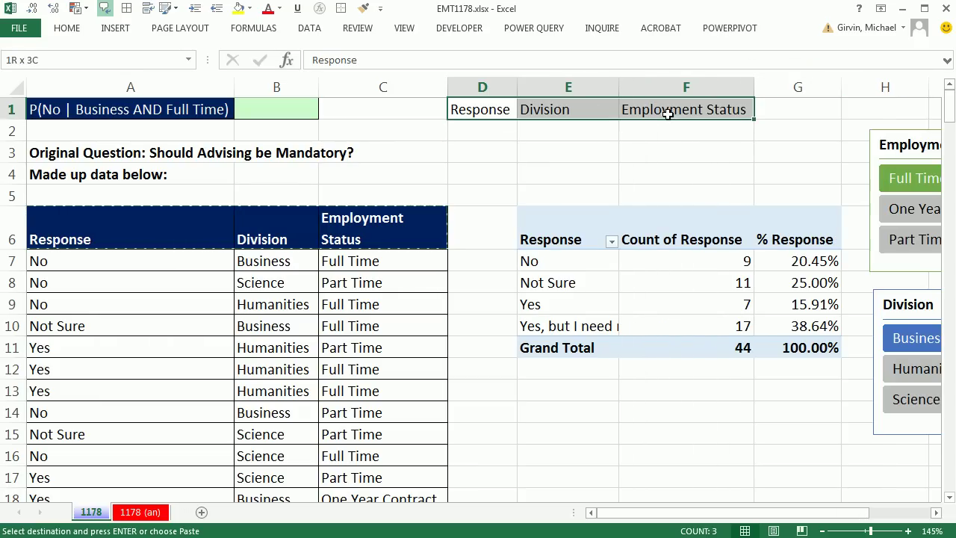
{"action": "left_click", "coordinate": [343, 8]}
{"action": "key", "text": "Return"}
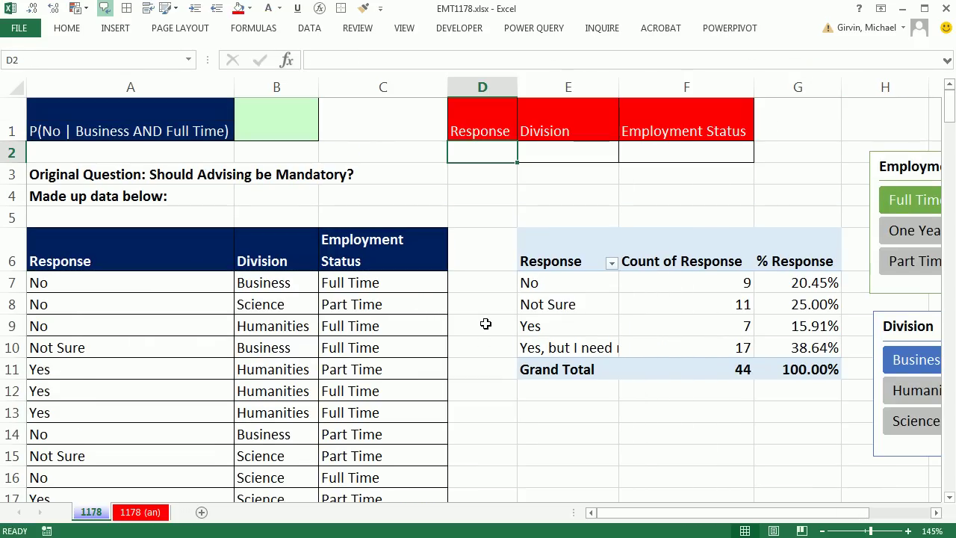
Enter the criteria No, Business and Full Time in cells D2:F2 under their headings.
{"action": "type", "text": "No"}
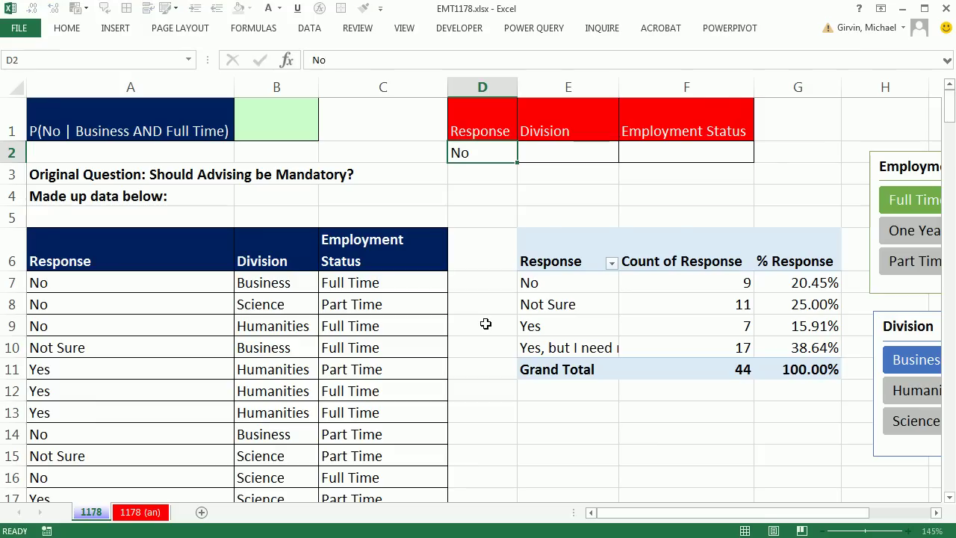
{"action": "key", "text": "Tab"}
{"action": "type", "text": "Busines"}
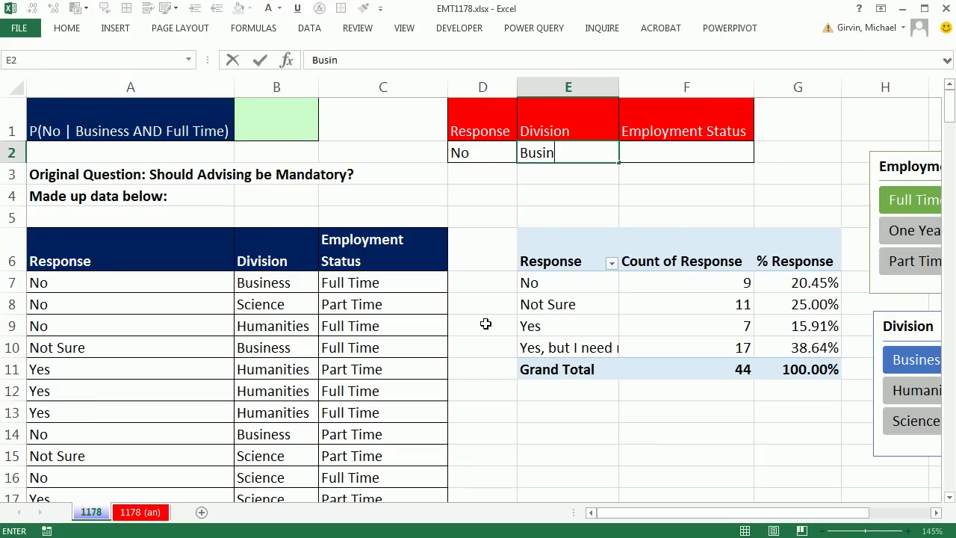
{"action": "key", "text": "Tab"}
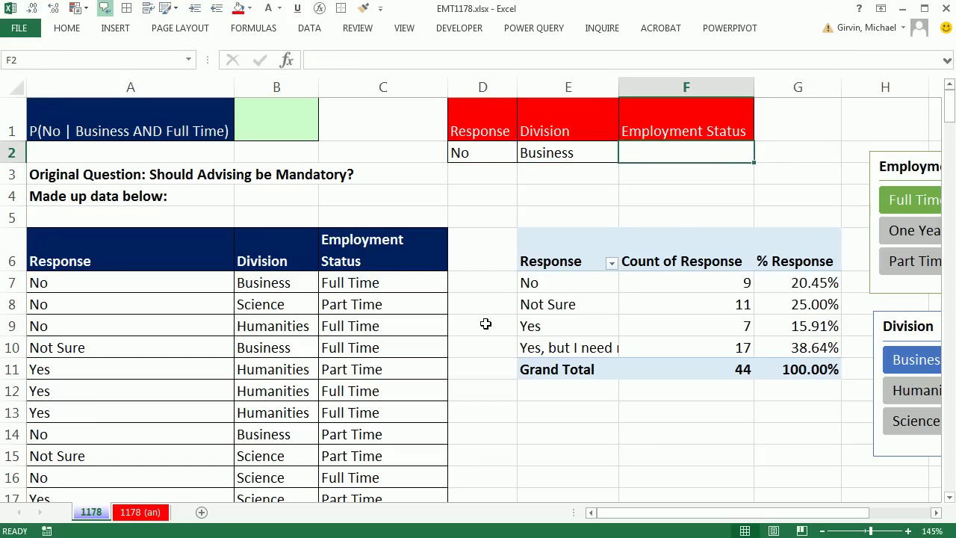
{"action": "type", "text": "Ful"}
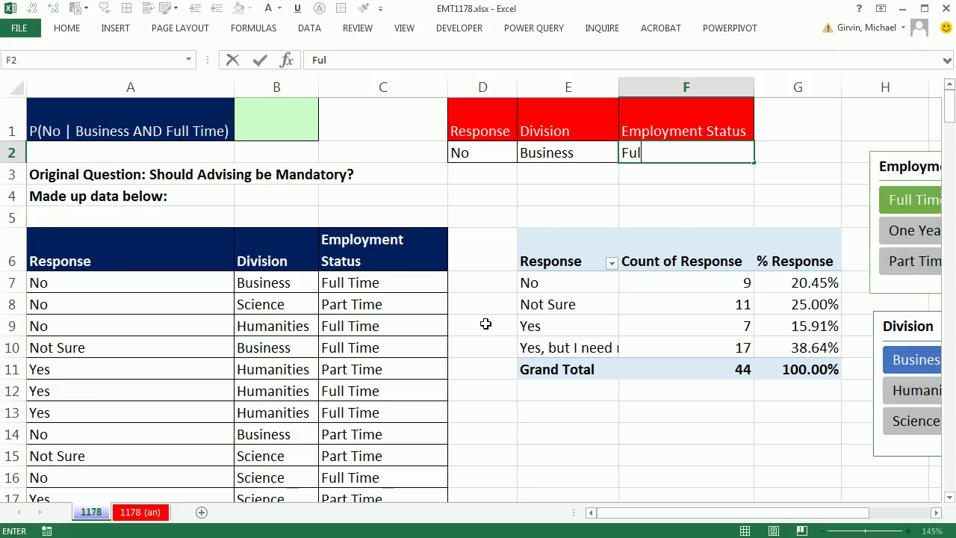
{"action": "type", "text": "l Time"}
{"action": "key", "text": "Return"}
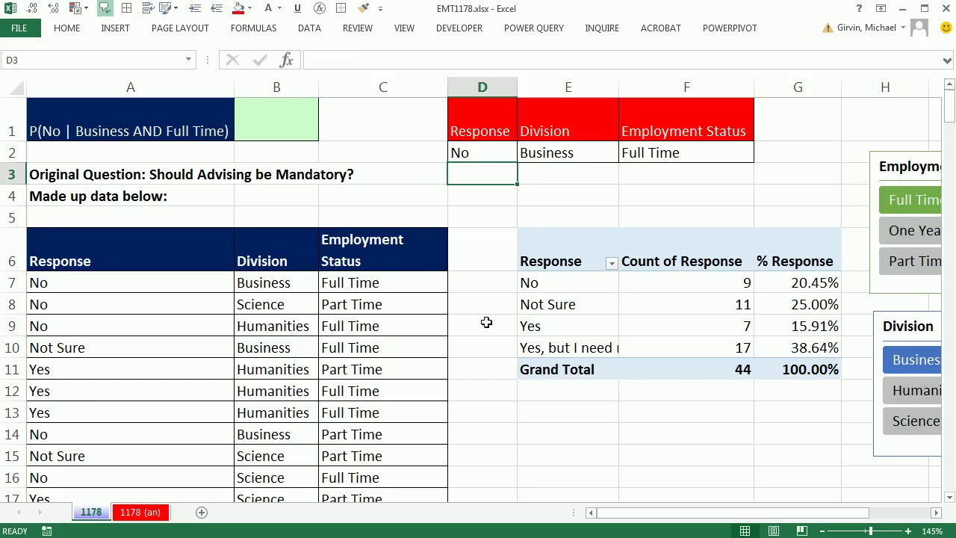
Start a COUNTIFS formula in B1 with Division range B7:B217 and criterion E2 as the first pair.
{"action": "left_click_drag", "start_coordinate": [556, 152], "coordinate": [641, 154]}
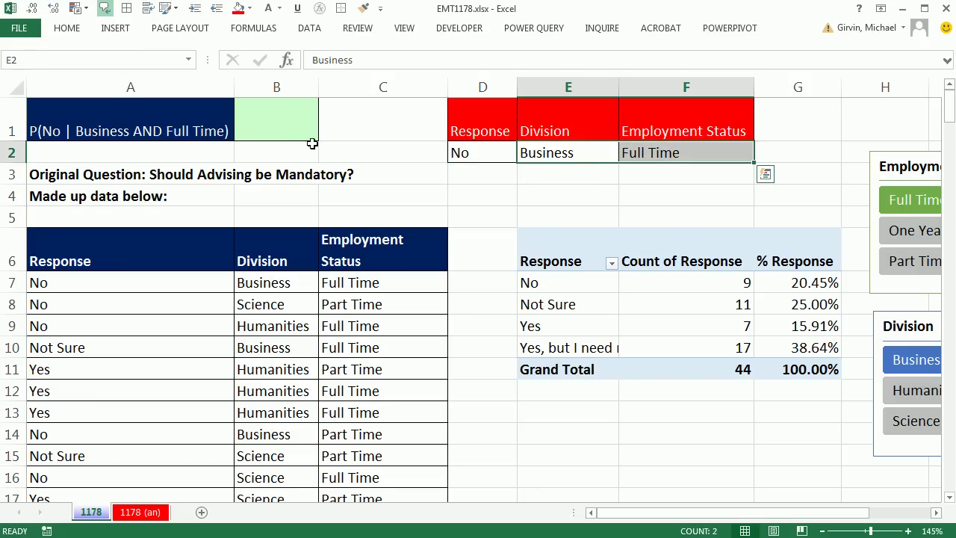
{"action": "left_click", "coordinate": [290, 128]}
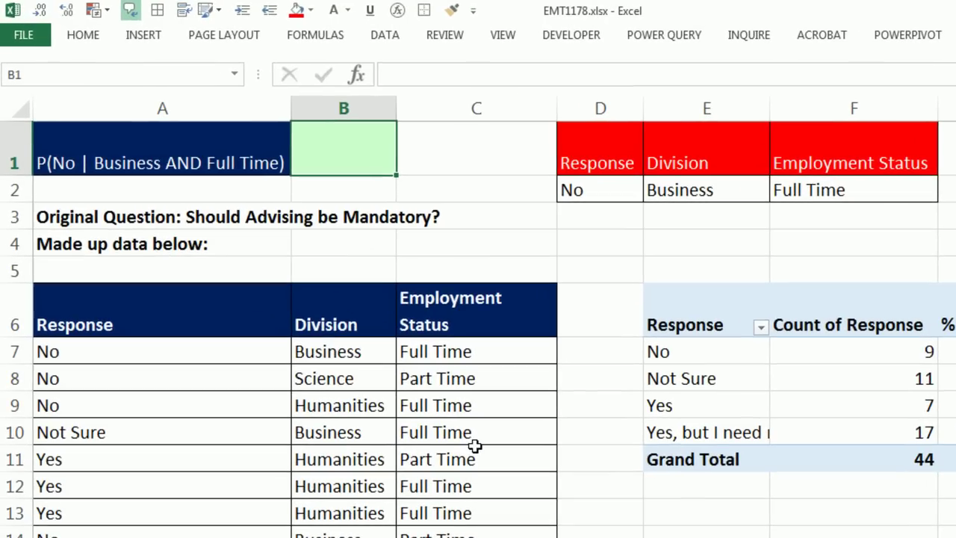
{"action": "type", "text": "=countifs"}
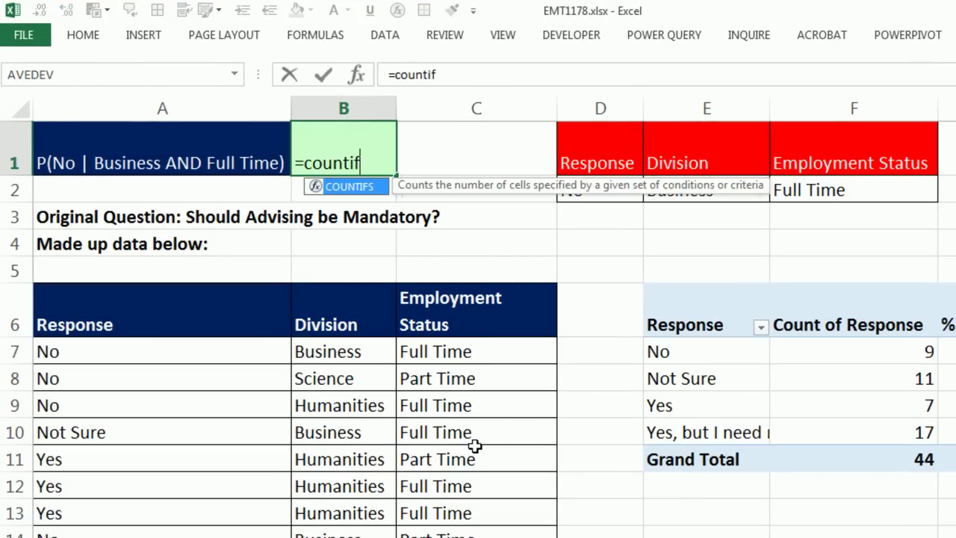
{"action": "key", "text": "Tab"}
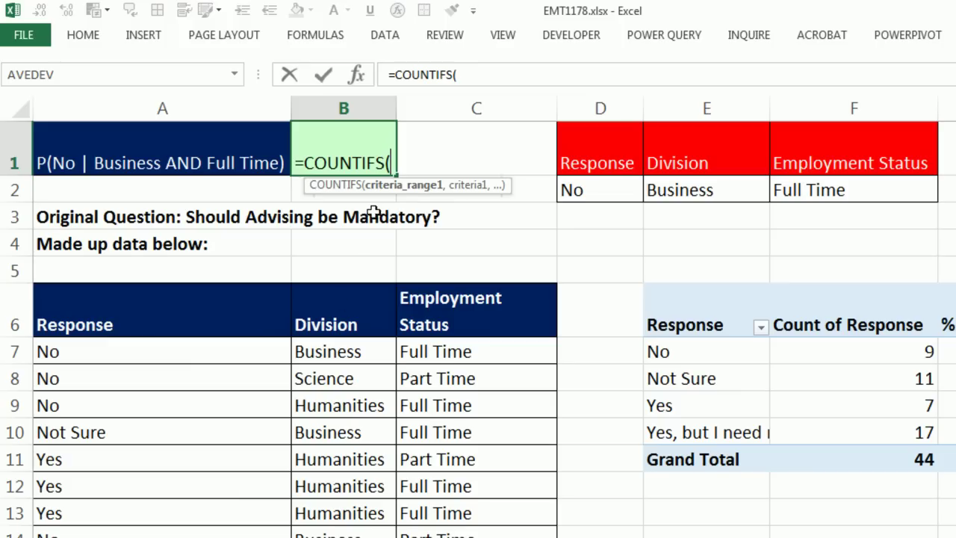
{"action": "left_click", "coordinate": [320, 352]}
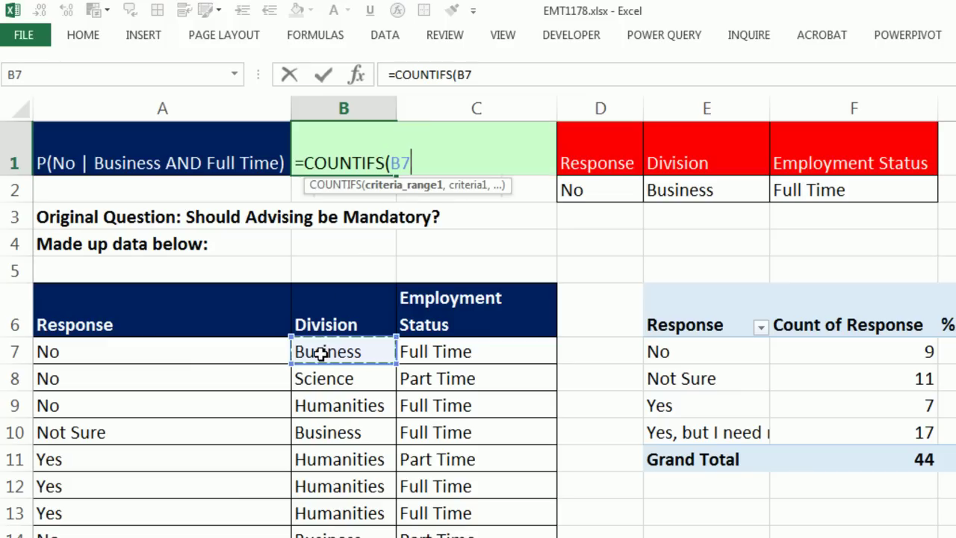
{"action": "key", "text": "ctrl+shift+Down"}
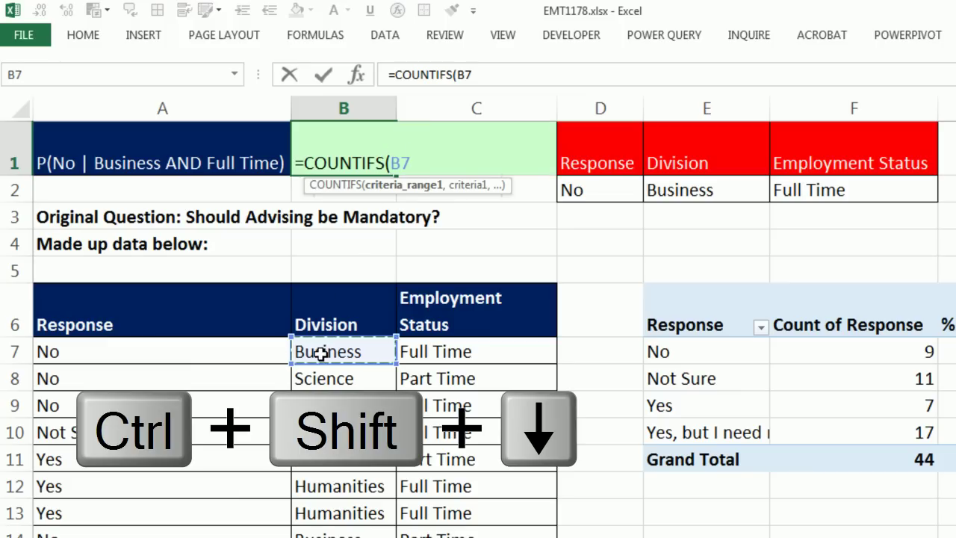
{"action": "key", "text": "ctrl+shift+Down"}
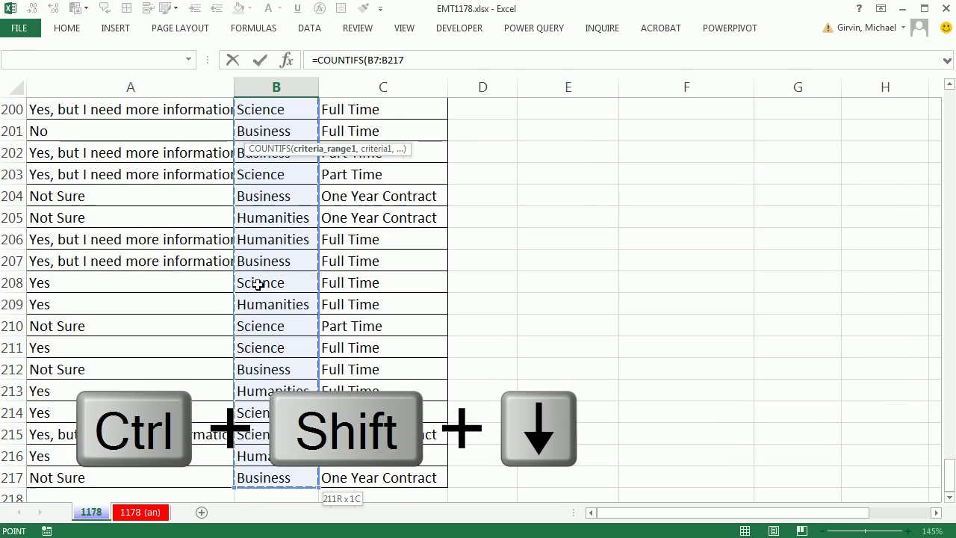
{"action": "key", "text": "ctrl+BackSpace"}
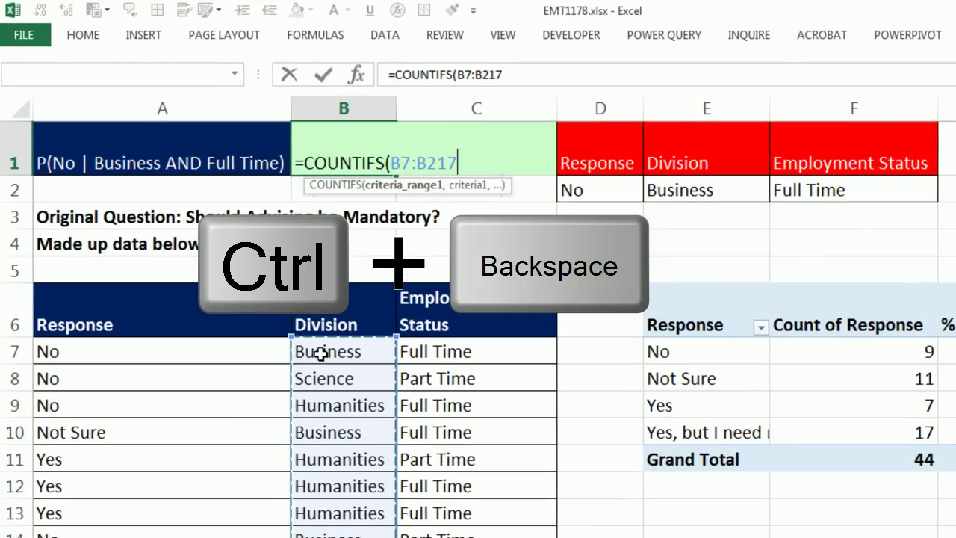
{"action": "type", "text": ","}
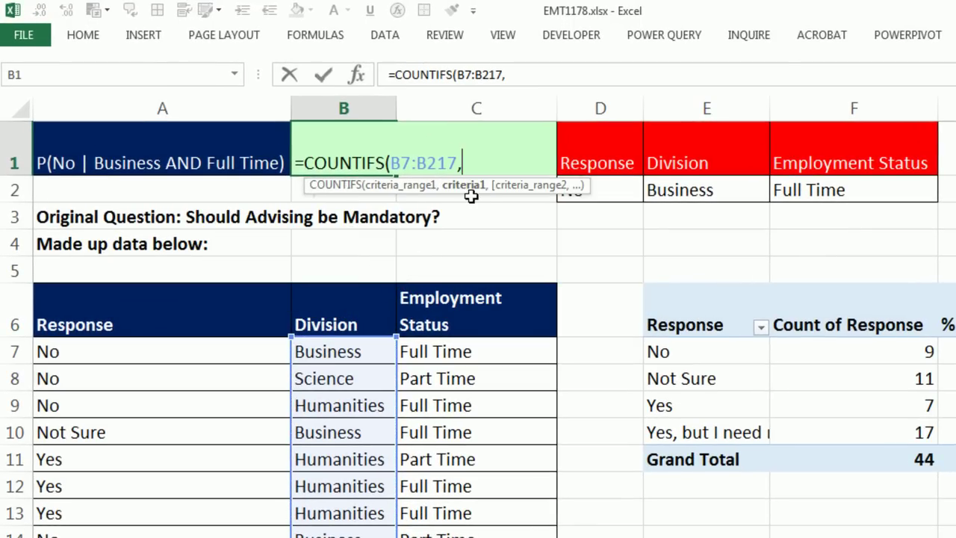
{"action": "left_click", "coordinate": [654, 191]}
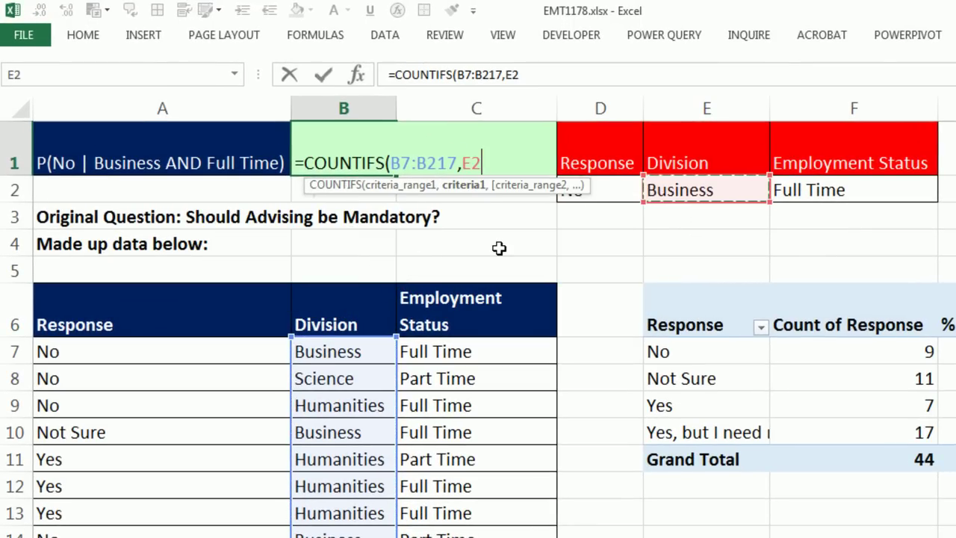
{"action": "type", "text": ","}
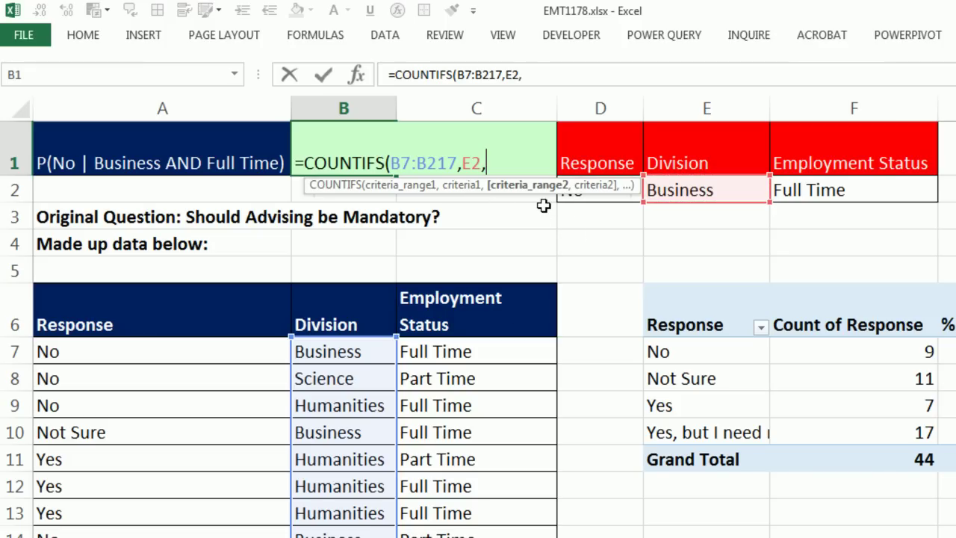
Add Employment Status range C7:C217 with criterion F2 to the COUNTIFS formula and enter it in B1.
{"action": "left_click", "coordinate": [446, 352]}
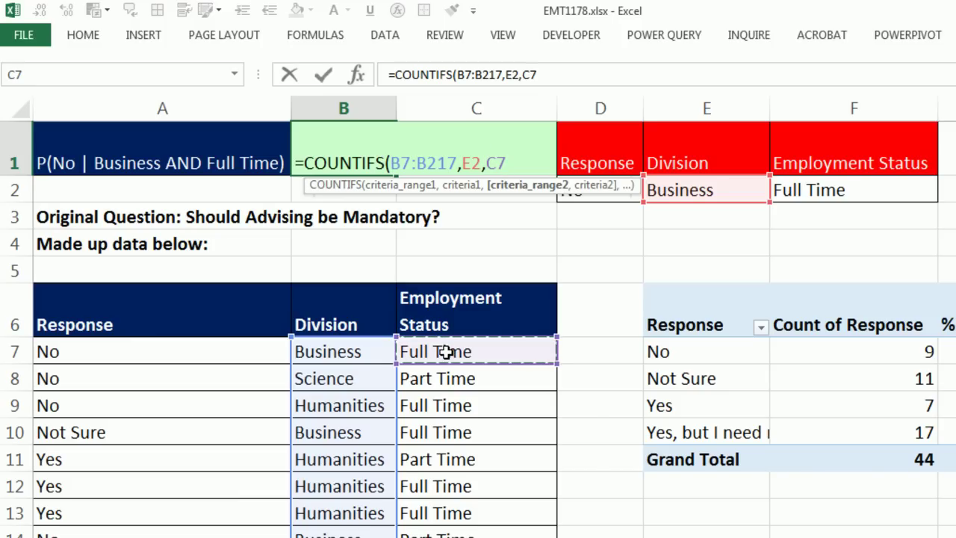
{"action": "key", "text": "ctrl+shift+Down"}
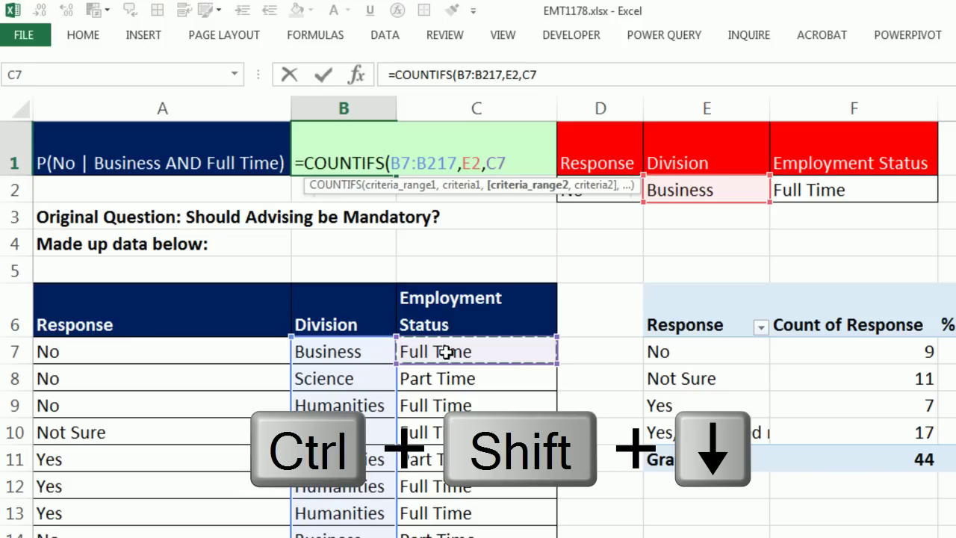
{"action": "key", "text": "ctrl+BackSpace"}
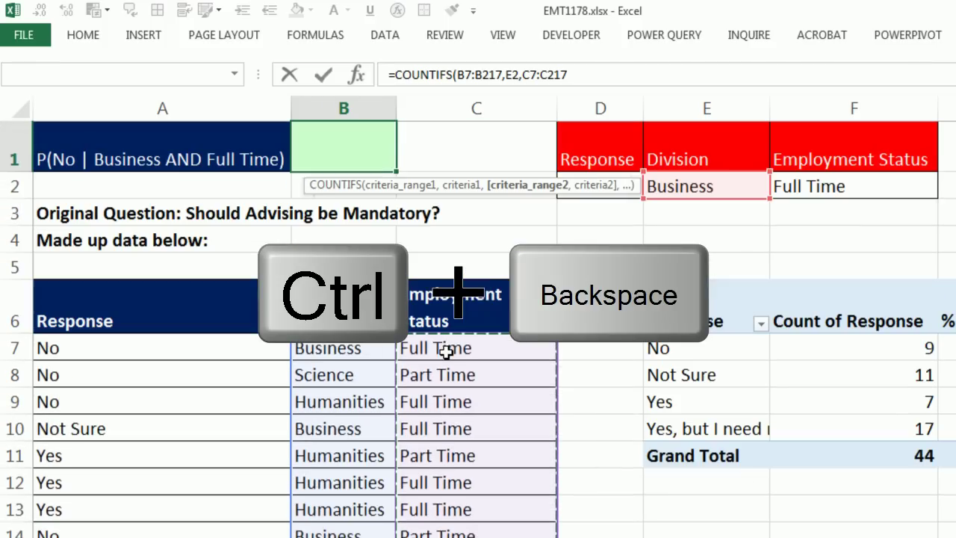
{"action": "type", "text": ","}
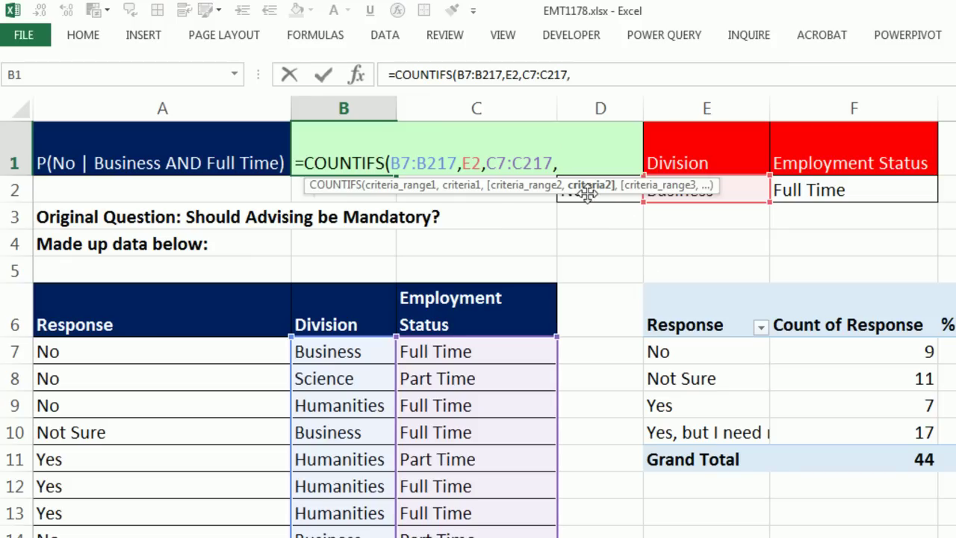
{"action": "left_click", "coordinate": [803, 195]}
{"action": "type", "text": ")"}
{"action": "key", "text": "ctrl+Return"}
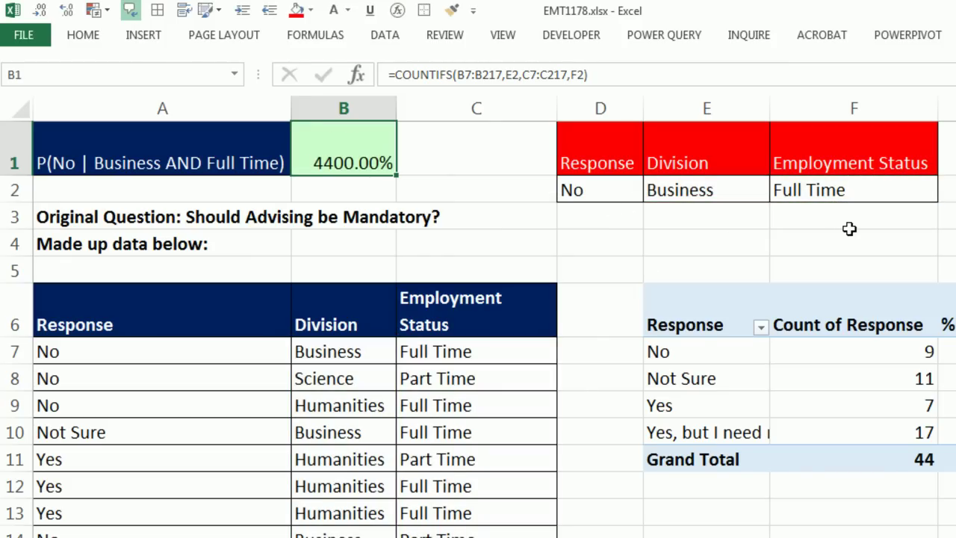
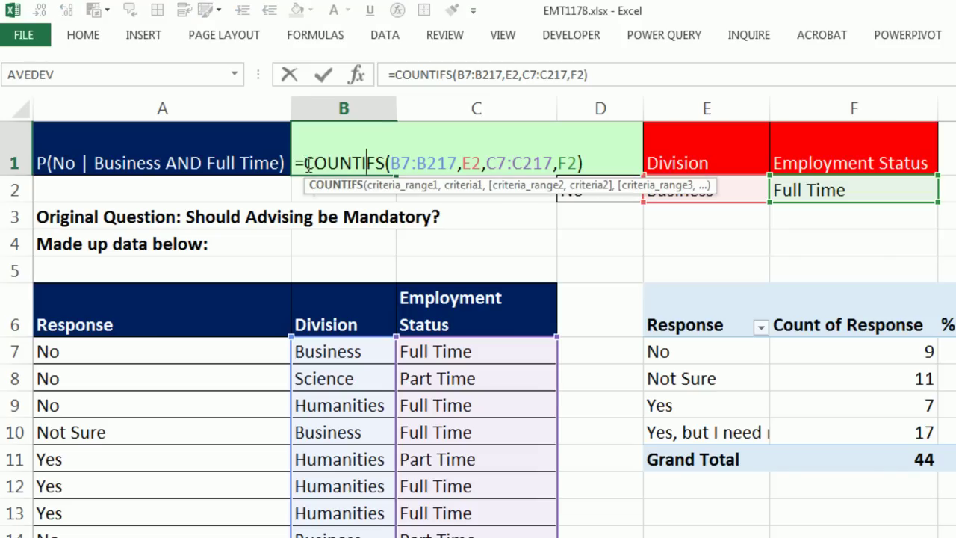
Duplicate the COUNTIFS expression inside B1's formula and divide the first copy by the second.
{"action": "left_click_drag", "start_coordinate": [306, 164], "coordinate": [612, 167]}
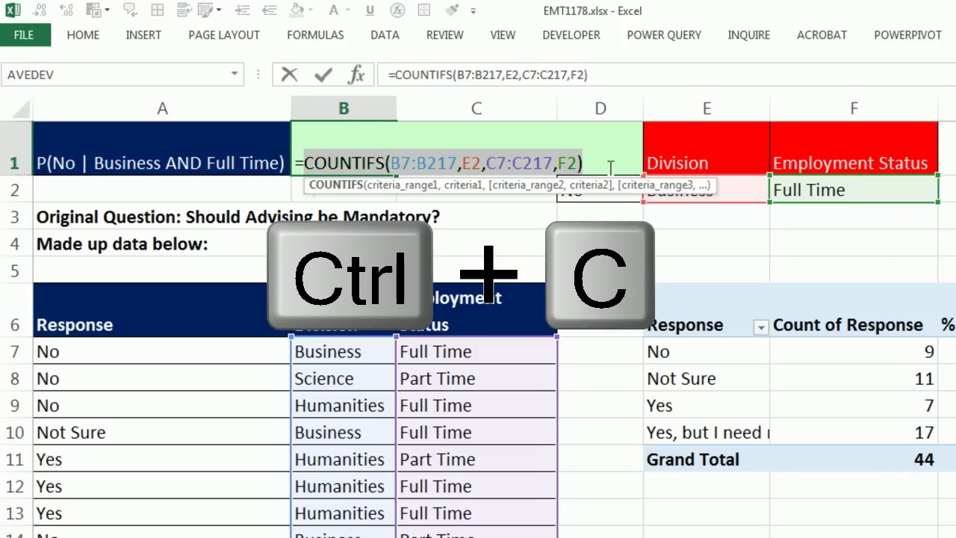
{"action": "key", "text": "ctrl+c"}
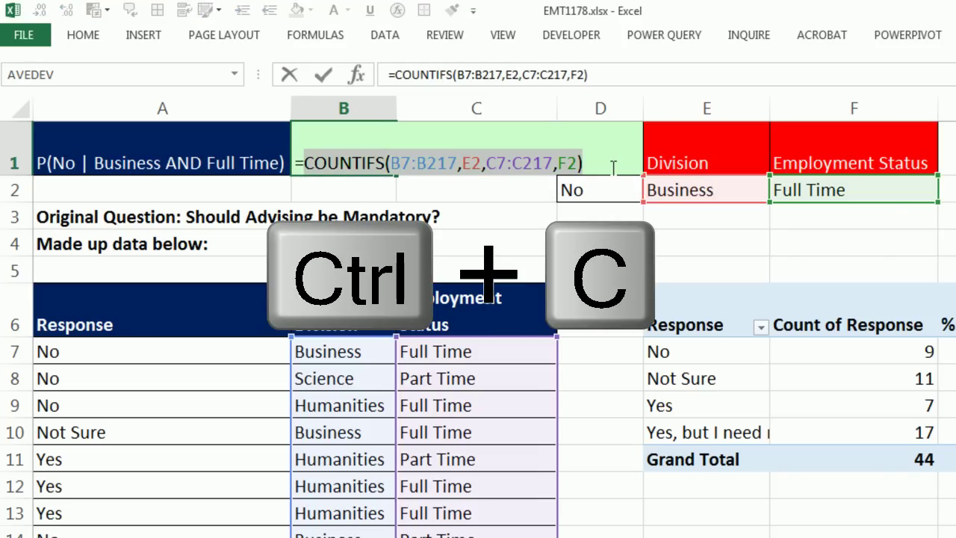
{"action": "left_click", "coordinate": [299, 163]}
{"action": "key", "text": "ctrl+v"}
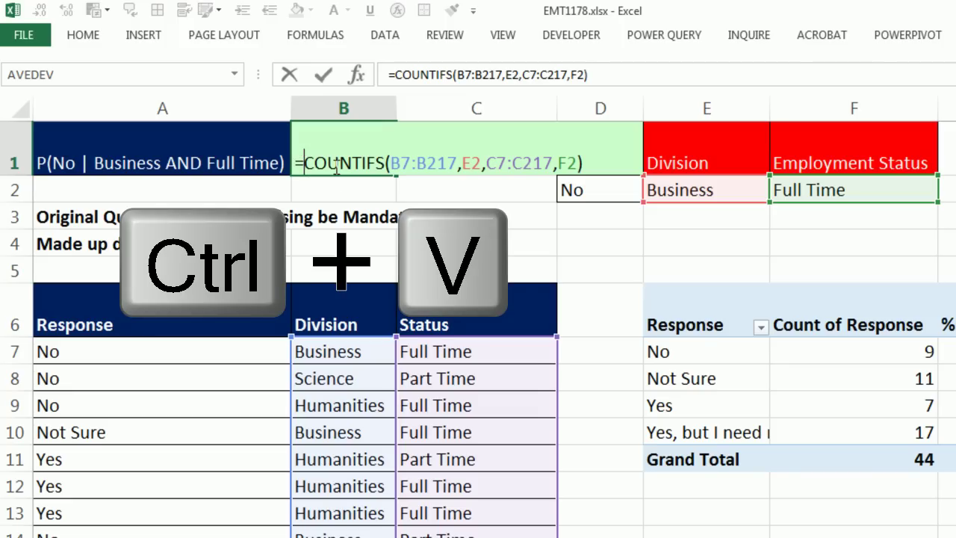
{"action": "key", "text": "ctrl+v"}
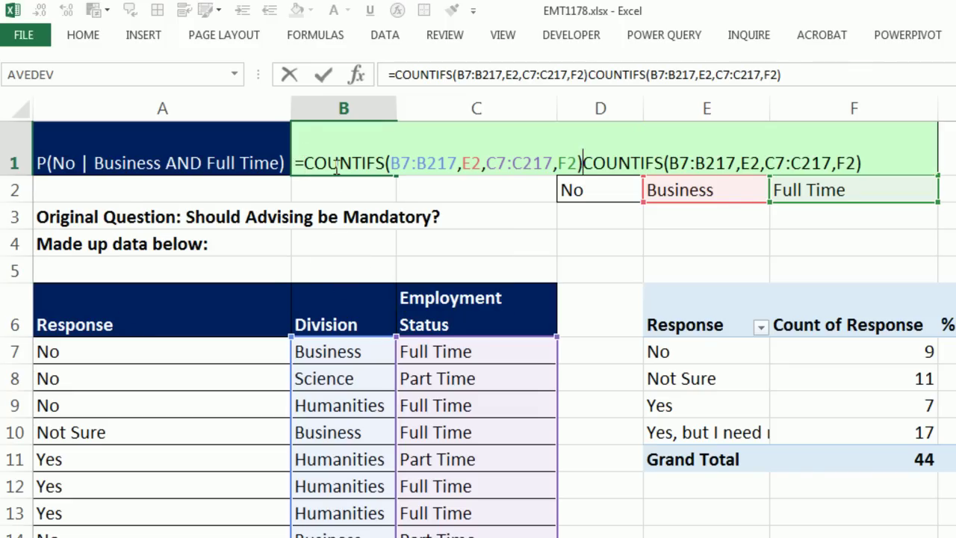
{"action": "type", "text": "/"}
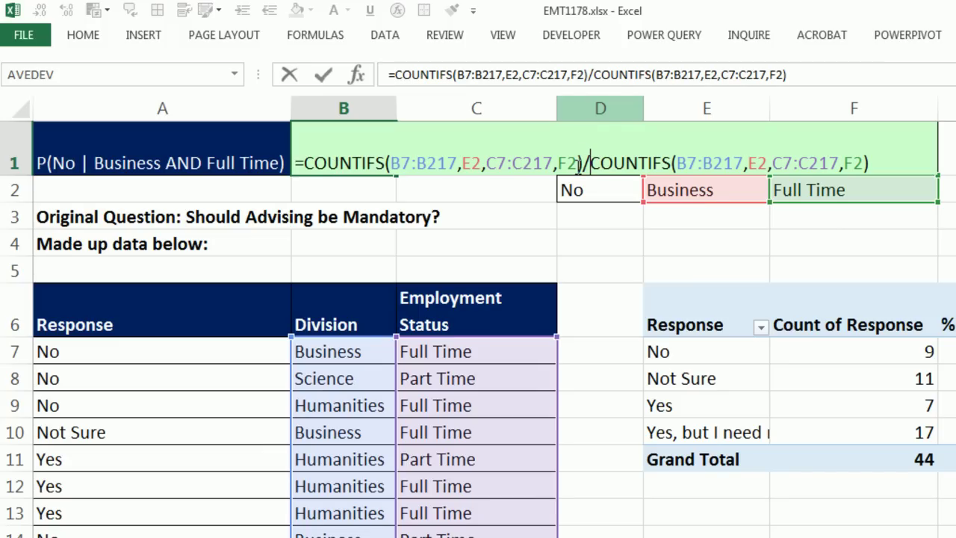
Add Response range A7:A217 with criterion D2 to the numerator COUNTIFS in B1 and enter the formula.
{"action": "left_click", "coordinate": [579, 163]}
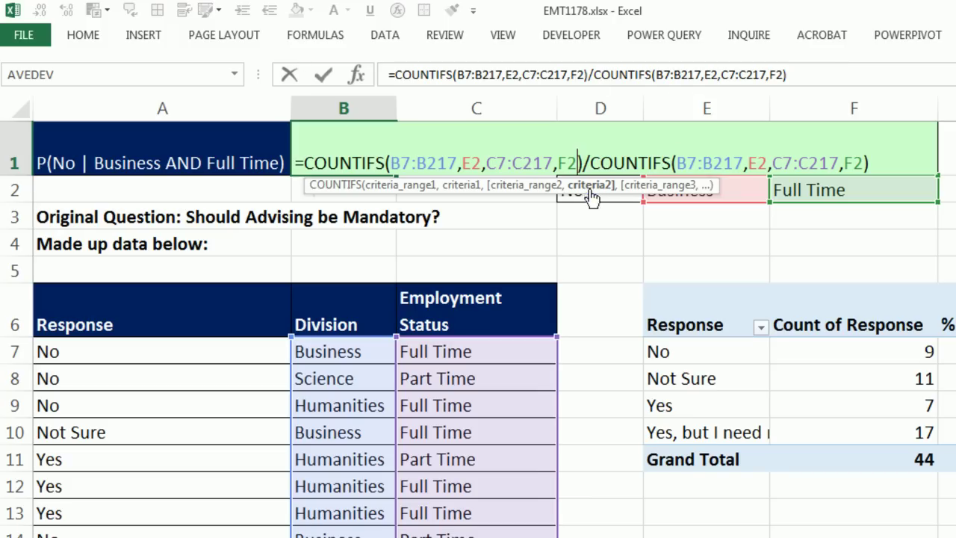
{"action": "type", "text": ","}
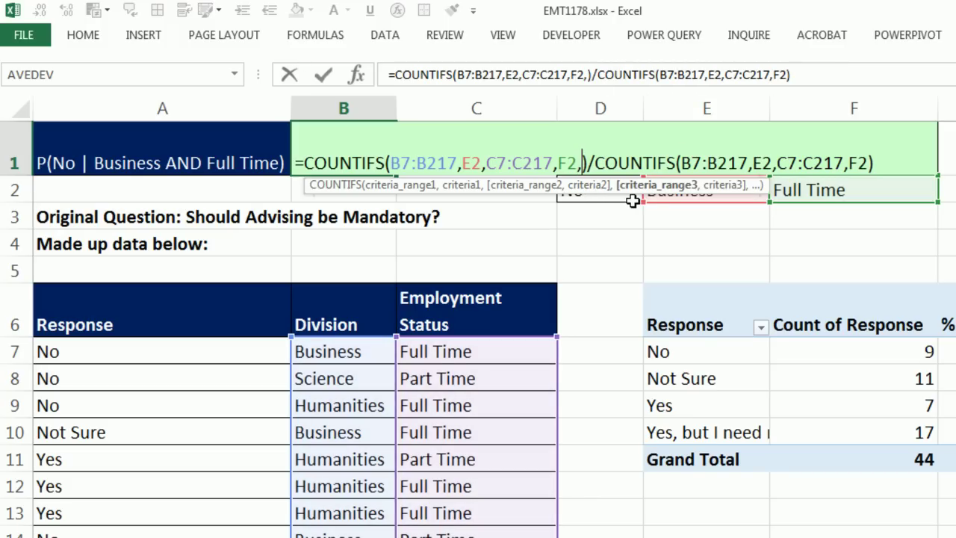
{"action": "left_click", "coordinate": [229, 354]}
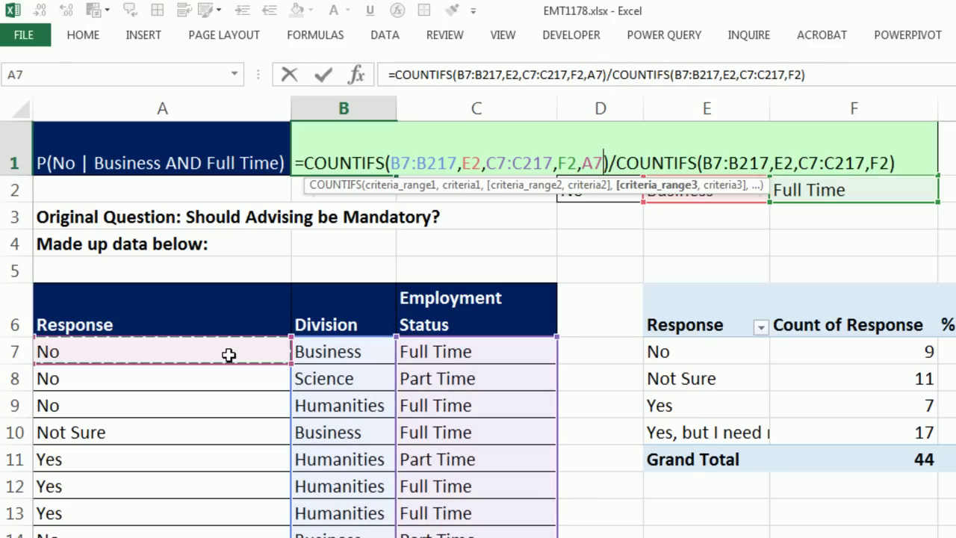
{"action": "key", "text": "ctrl+shift+Down"}
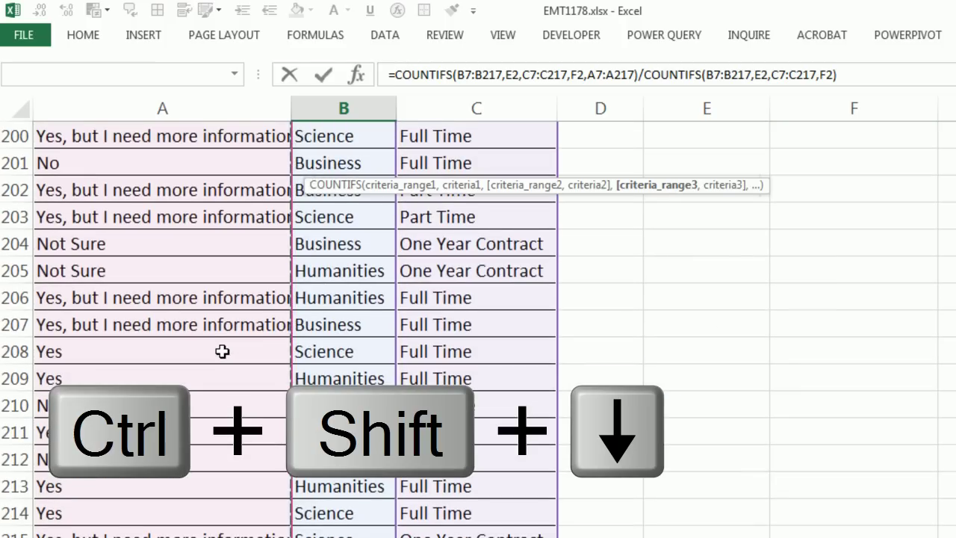
{"action": "key", "text": "ctrl+BackSpace"}
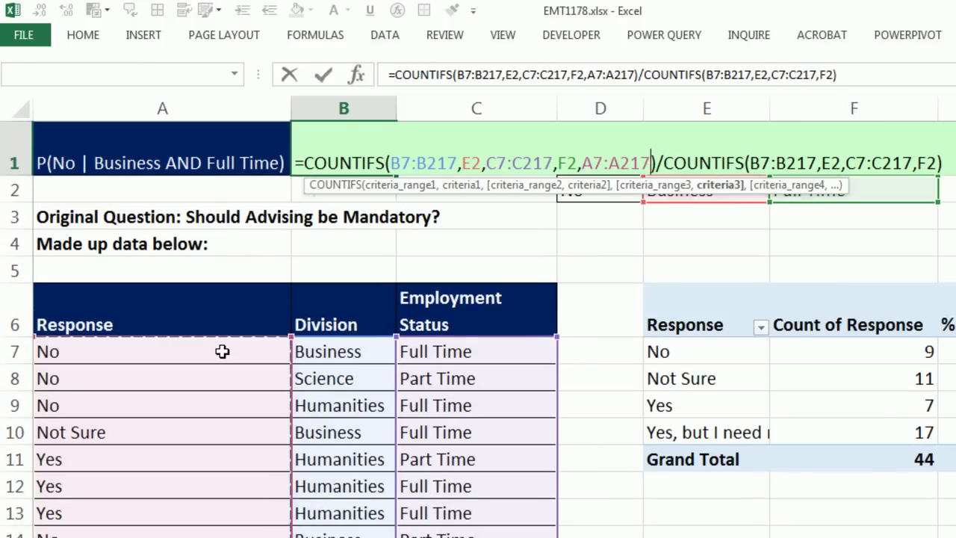
{"action": "type", "text": ","}
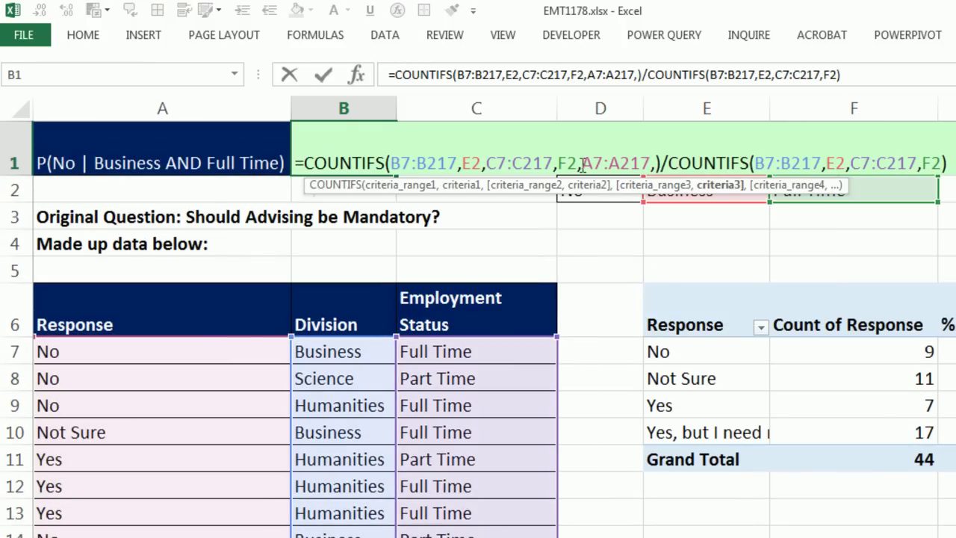
{"action": "left_click", "coordinate": [602, 219]}
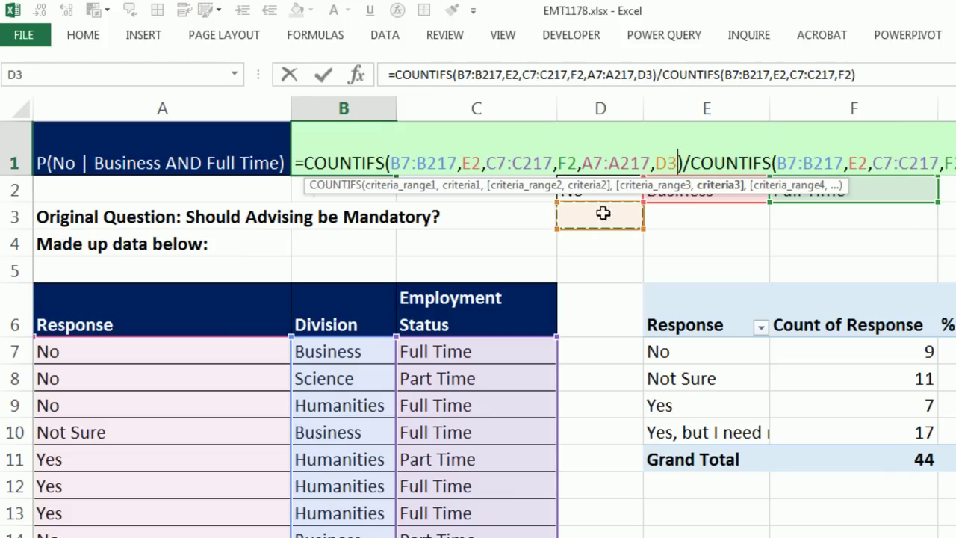
{"action": "key", "text": "Up"}
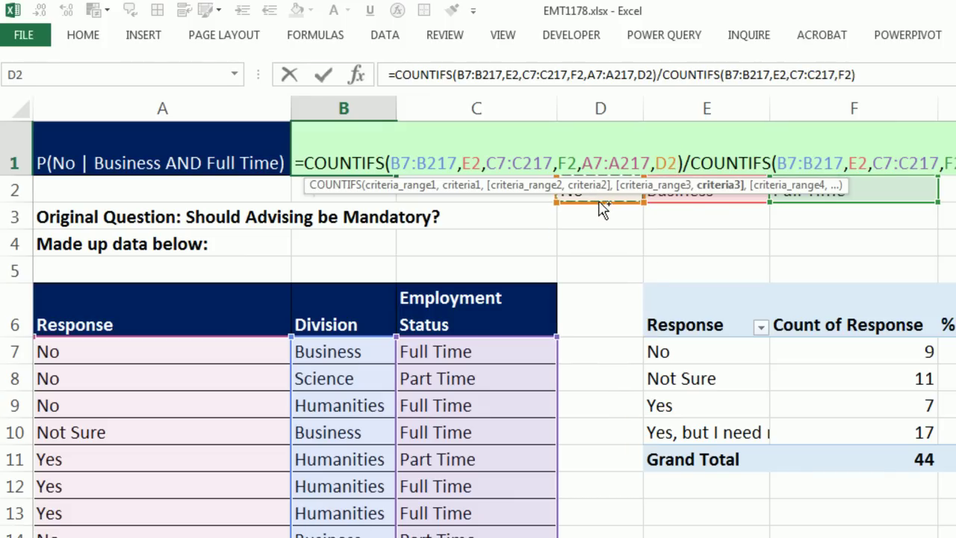
{"action": "key", "text": "ctrl+Return"}
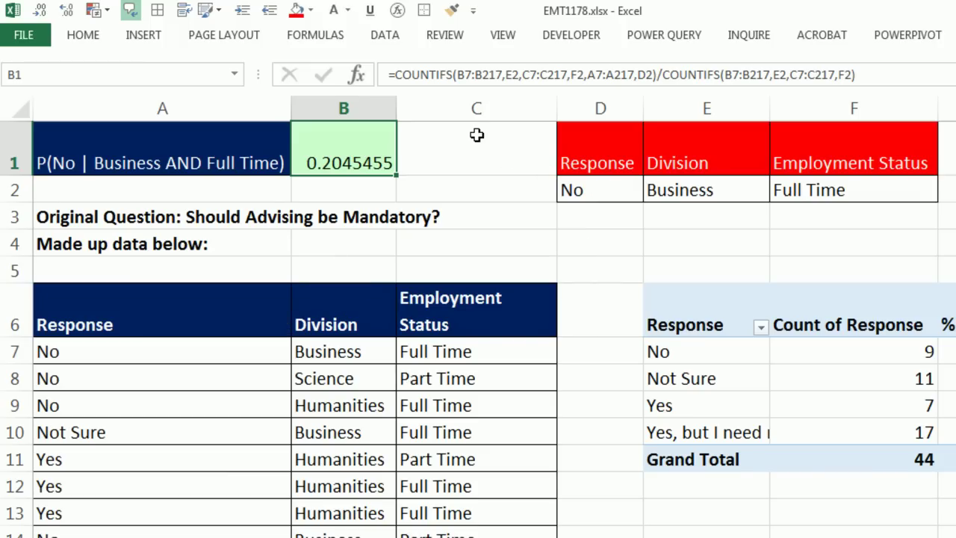
Format the probability in B1 with the Percentage number format.
{"action": "left_click", "coordinate": [92, 41]}
{"action": "left_click", "coordinate": [632, 68]}
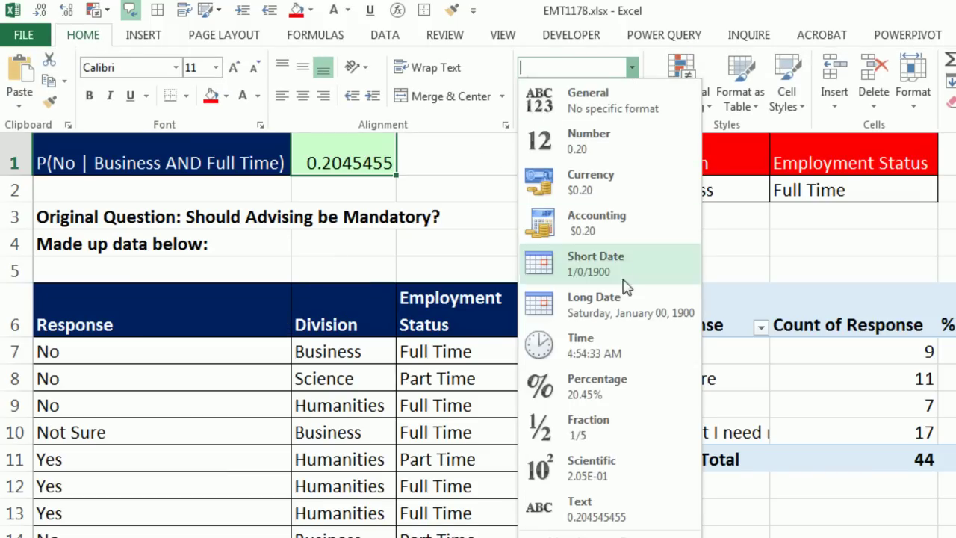
{"action": "left_click", "coordinate": [628, 396]}
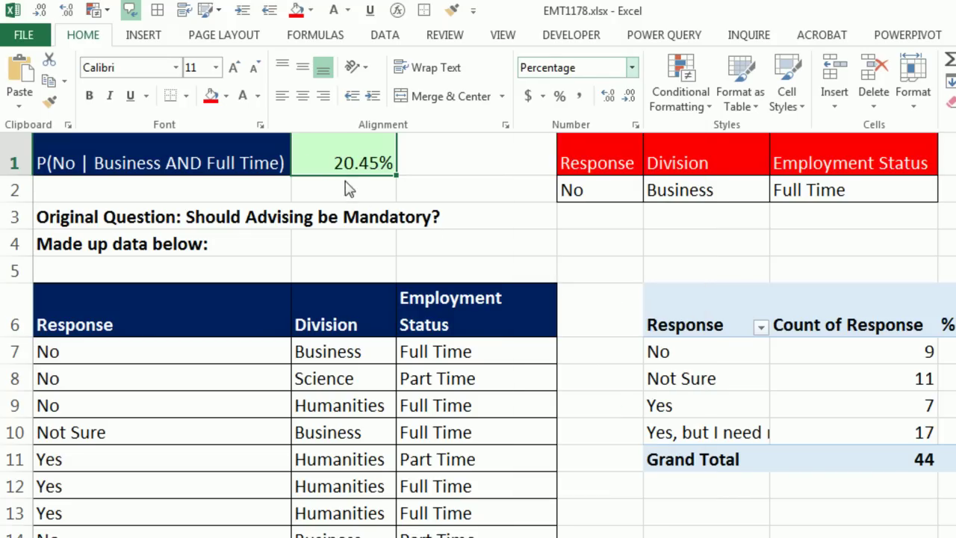
{"action": "left_click", "coordinate": [330, 198]}
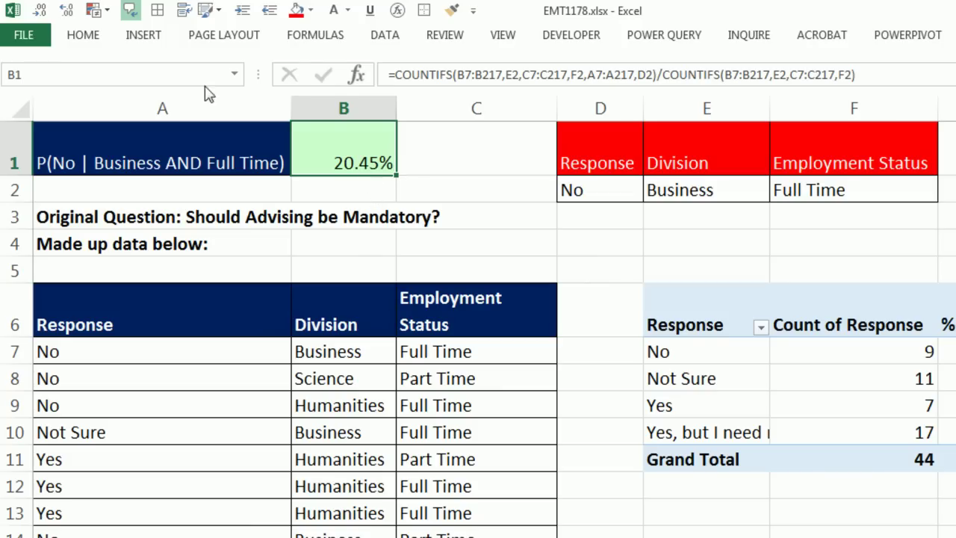
Try a different number of decimal places for B1's percentage and restore two decimals.
{"action": "left_click", "coordinate": [66, 16]}
{"action": "left_click", "coordinate": [65, 13]}
{"action": "left_click", "coordinate": [41, 12]}
{"action": "left_click", "coordinate": [41, 12]}
{"action": "scroll", "coordinate": [409, 229], "scroll_direction": "down", "scroll_amount": 2}
{"action": "scroll", "coordinate": [412, 234], "scroll_direction": "down", "scroll_amount": 1}
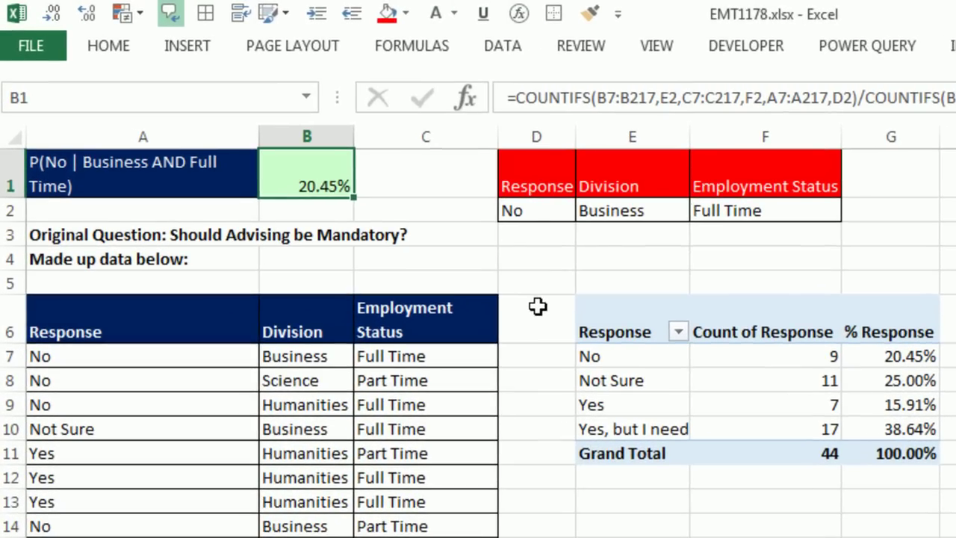
Copy the probability label and formula in A1:B1 down to row 2, and clear the copied formula from B2.
{"action": "left_click", "coordinate": [521, 217]}
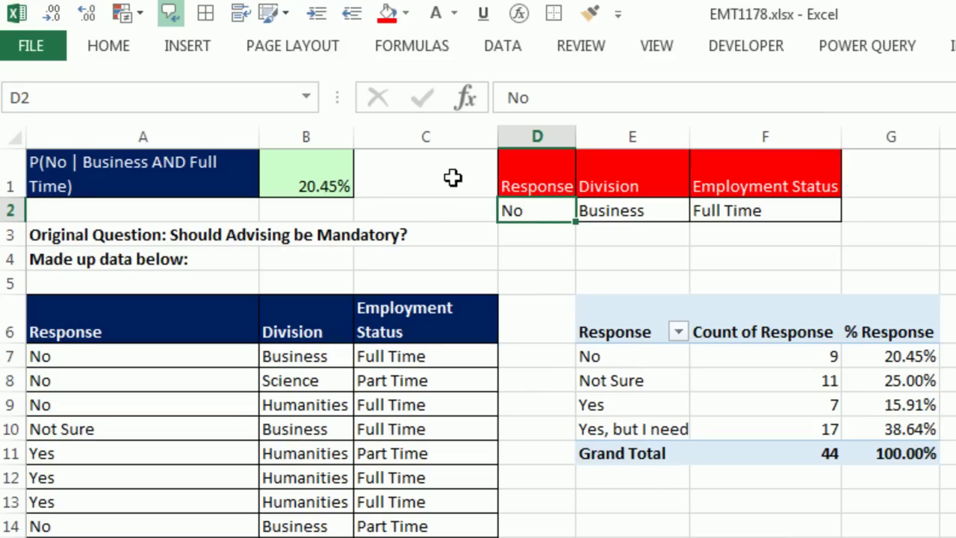
{"action": "left_click_drag", "start_coordinate": [225, 179], "coordinate": [308, 186]}
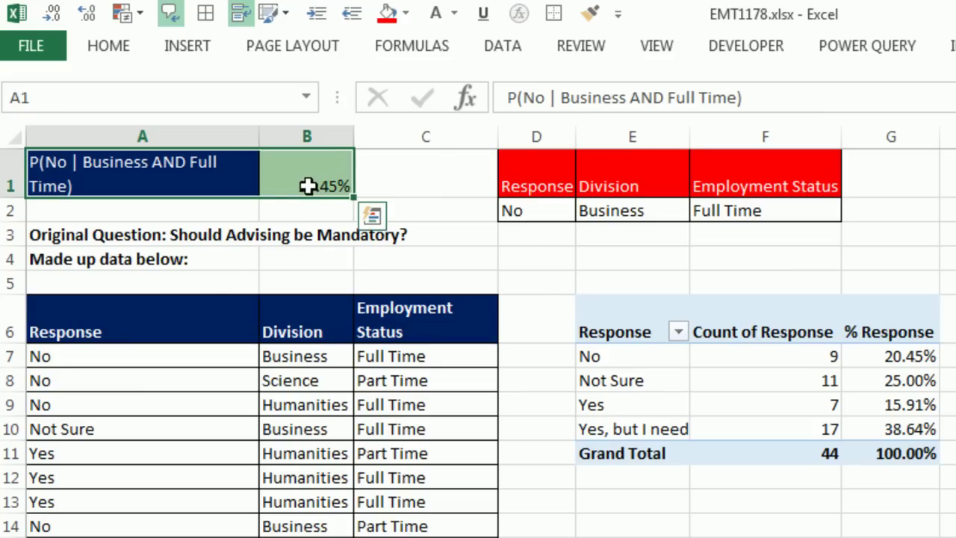
{"action": "key", "text": "ctrl+c"}
{"action": "key", "text": "Down"}
{"action": "key", "text": "ctrl+v"}
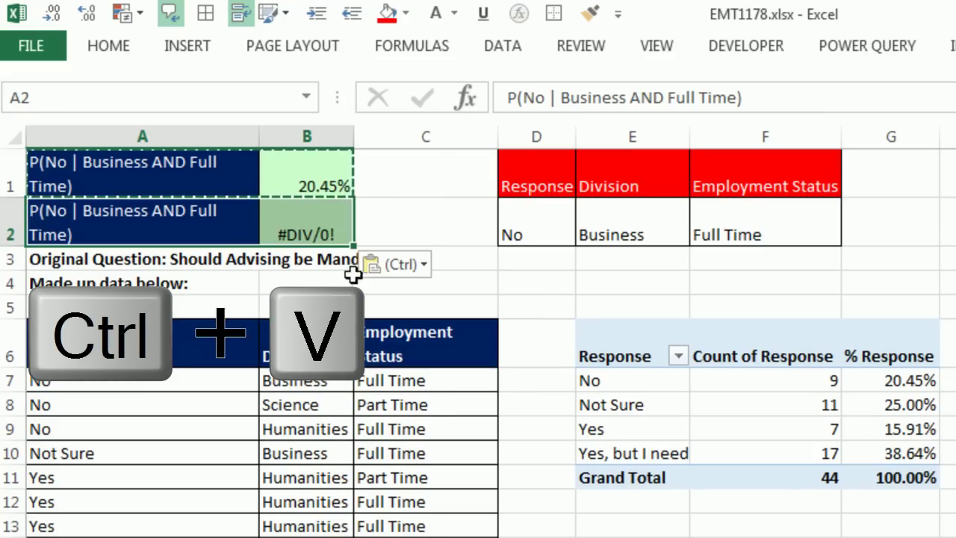
{"action": "left_click", "coordinate": [340, 226]}
{"action": "key", "text": "Delete"}
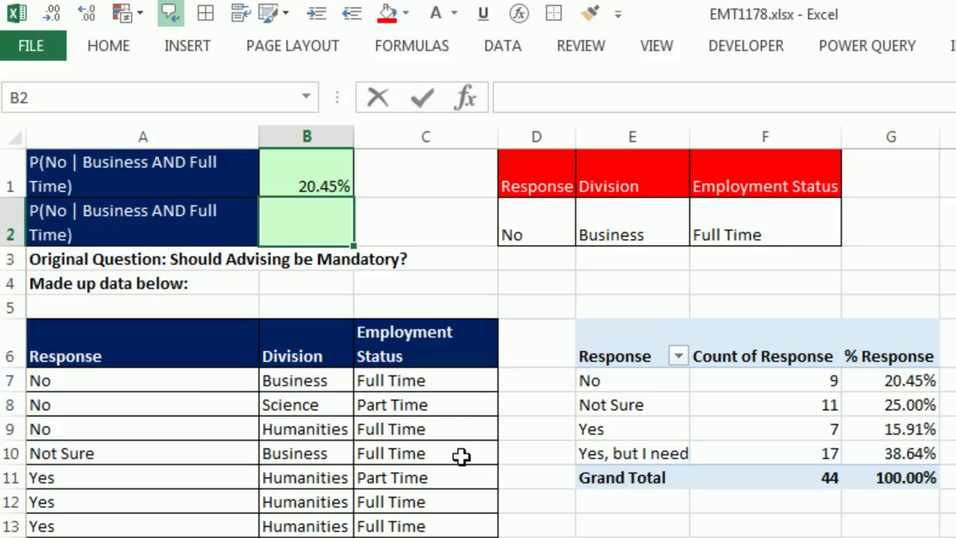
Begin a DCOUNTA formula in B2 with the survey table including its headers, A6:C217, as the database argument.
{"action": "type", "text": "=d"}
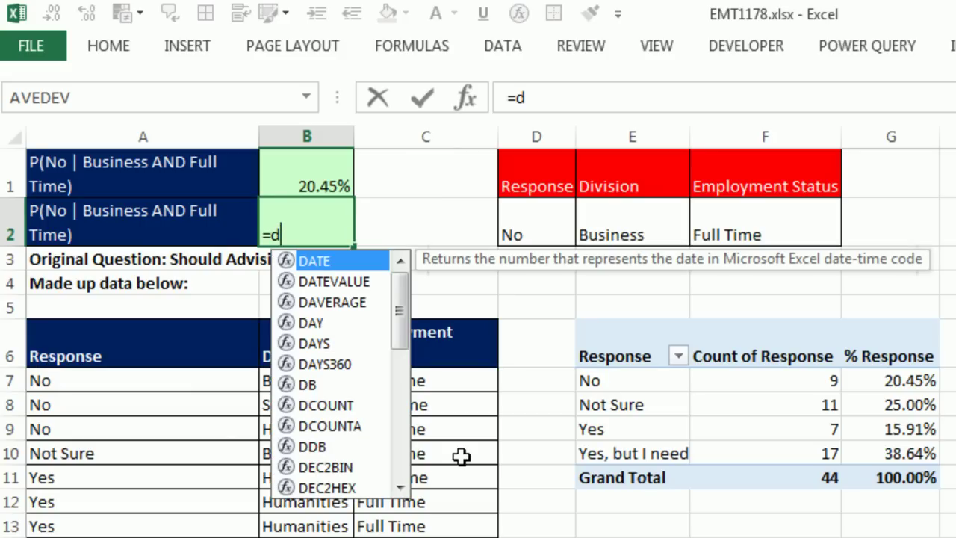
{"action": "type", "text": "s"}
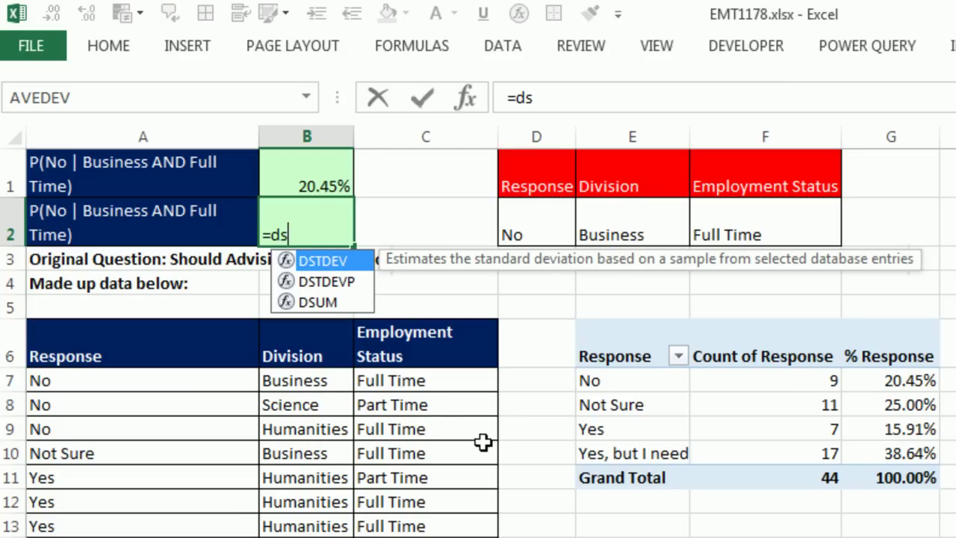
{"action": "key", "text": "BackSpace"}
{"action": "type", "text": "c"}
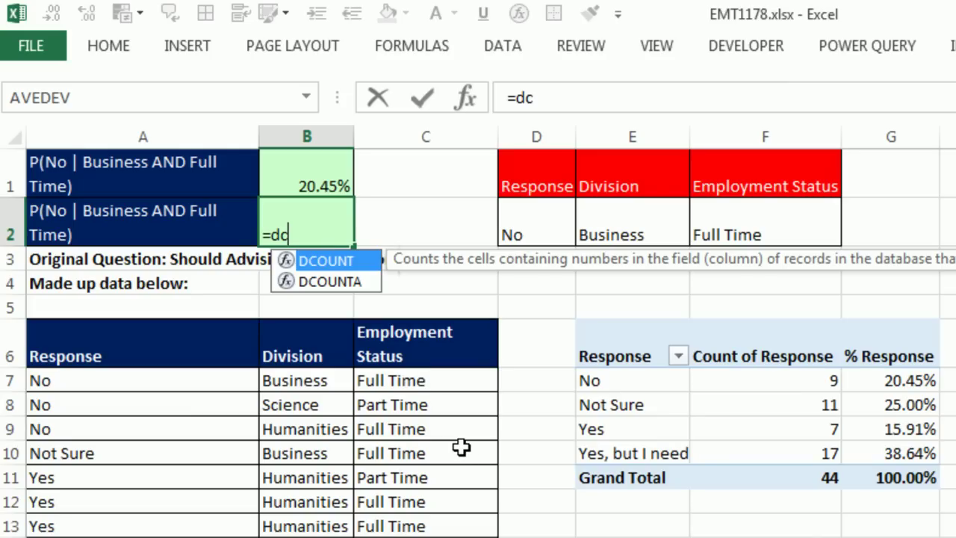
{"action": "key", "text": "Down"}
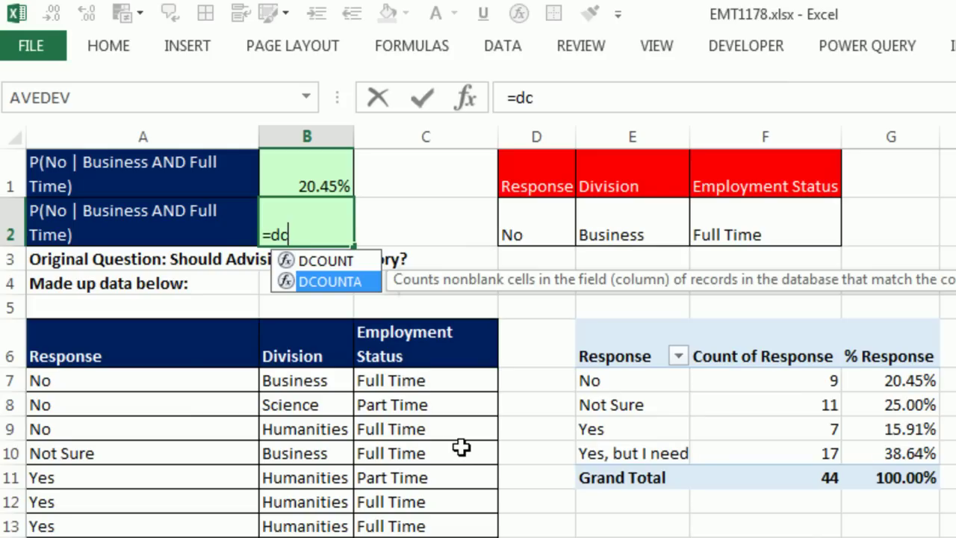
{"action": "double_click", "coordinate": [357, 289]}
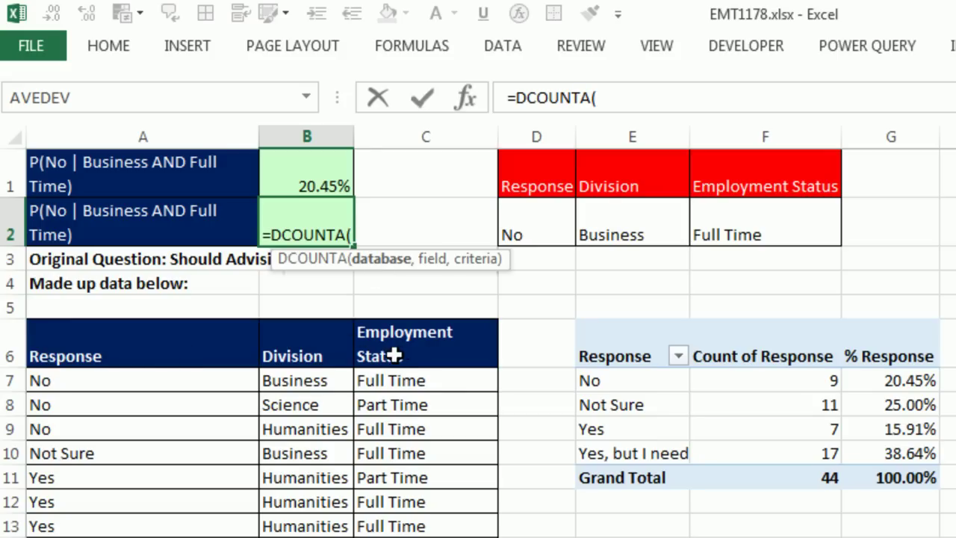
{"action": "left_click_drag", "start_coordinate": [133, 363], "coordinate": [444, 356]}
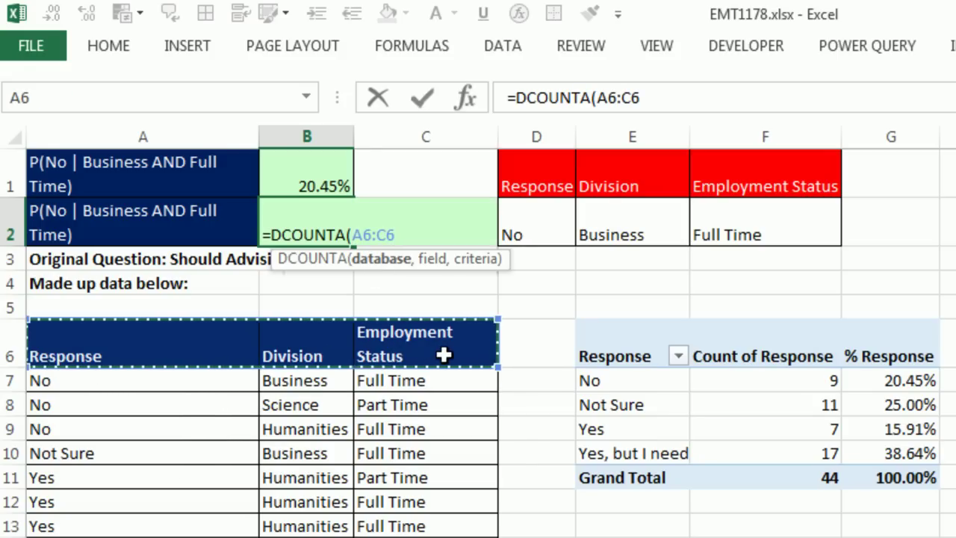
{"action": "key", "text": "ctrl+shift+Down"}
{"action": "key", "text": "ctrl+BackSpace"}
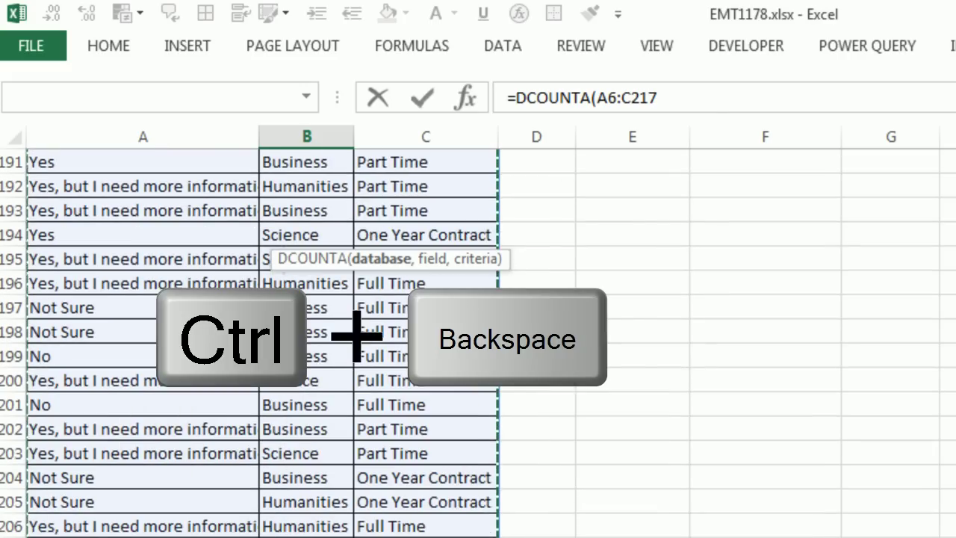
{"action": "type", "text": ","}
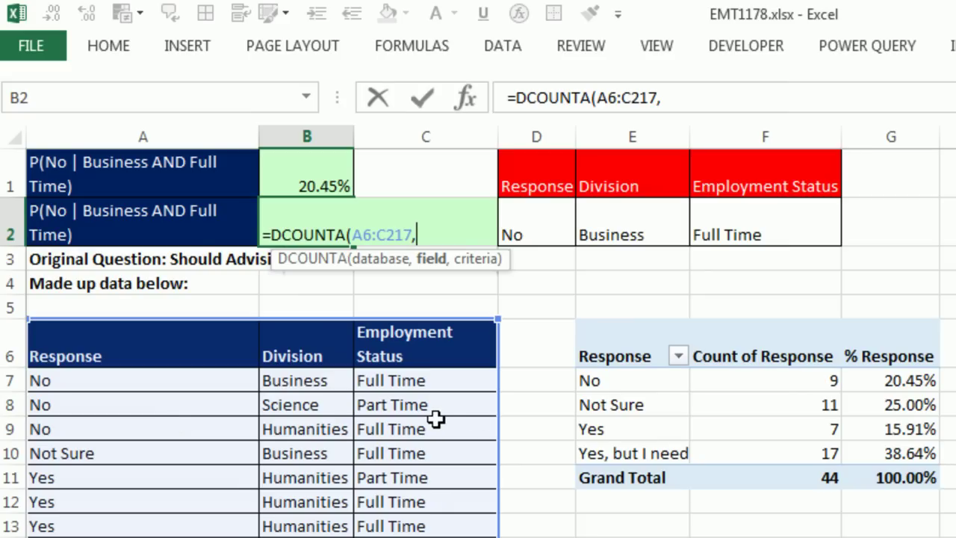
Leave the DCOUNTA field argument empty, use D1:F2 as the criteria, and enter the formula in B2.
{"action": "type", "text": ","}
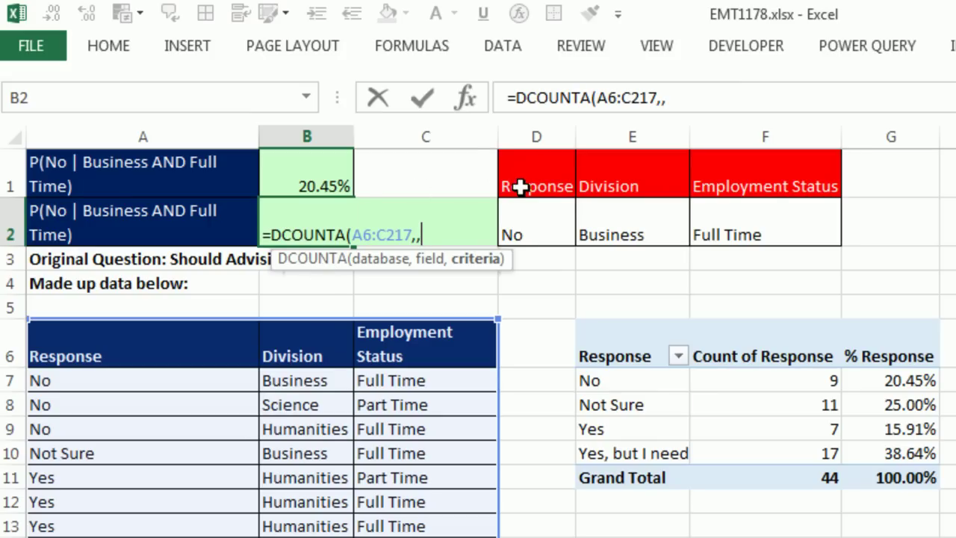
{"action": "left_click_drag", "start_coordinate": [518, 182], "coordinate": [782, 220]}
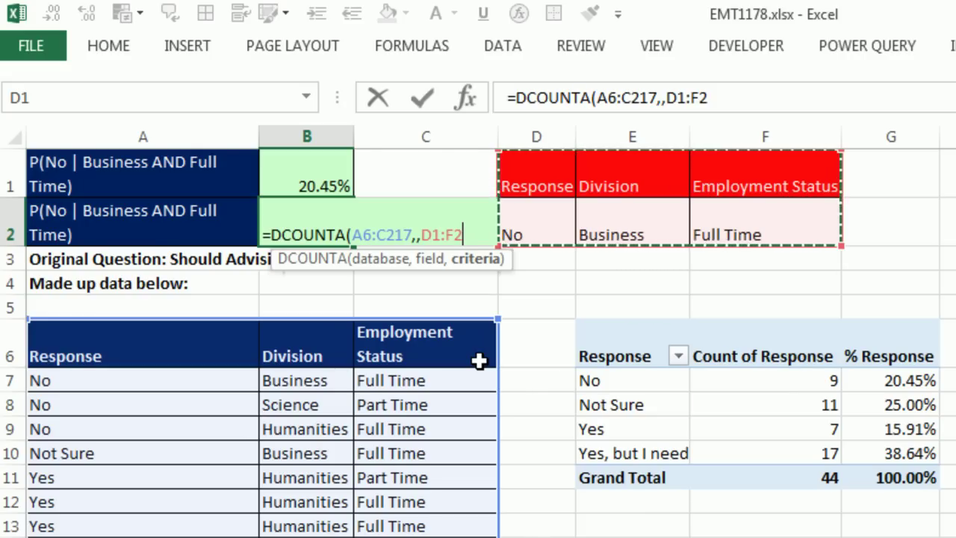
{"action": "type", "text": ")"}
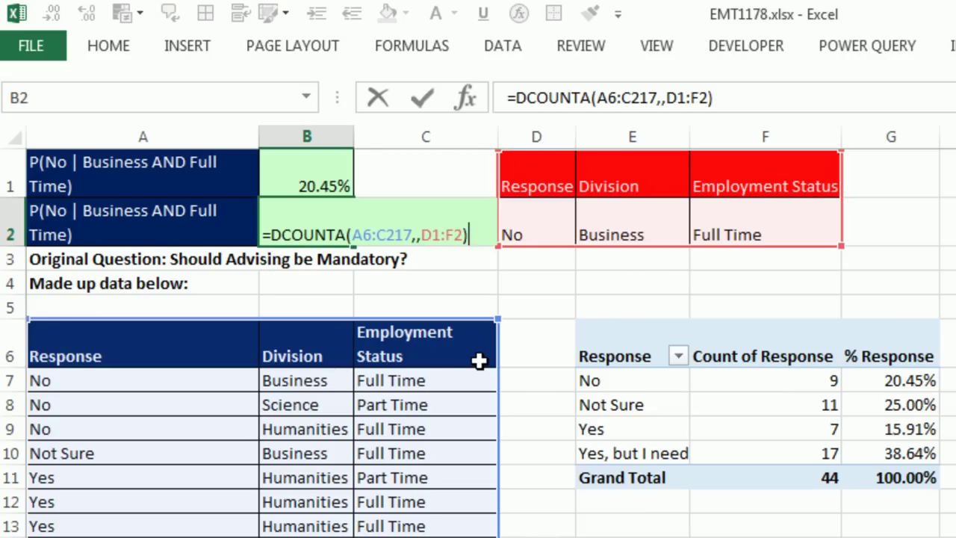
{"action": "key", "text": "ctrl+Return"}
Apply the General number format to the DCOUNTA count in B2.
{"action": "key", "text": "ctrl+shift+grave"}
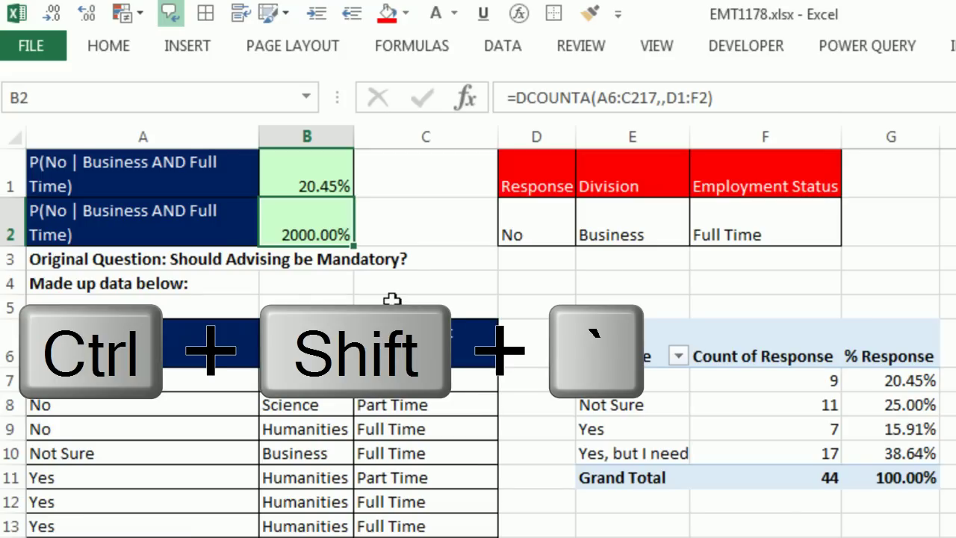
{"action": "key", "text": "ctrl+shift+1"}
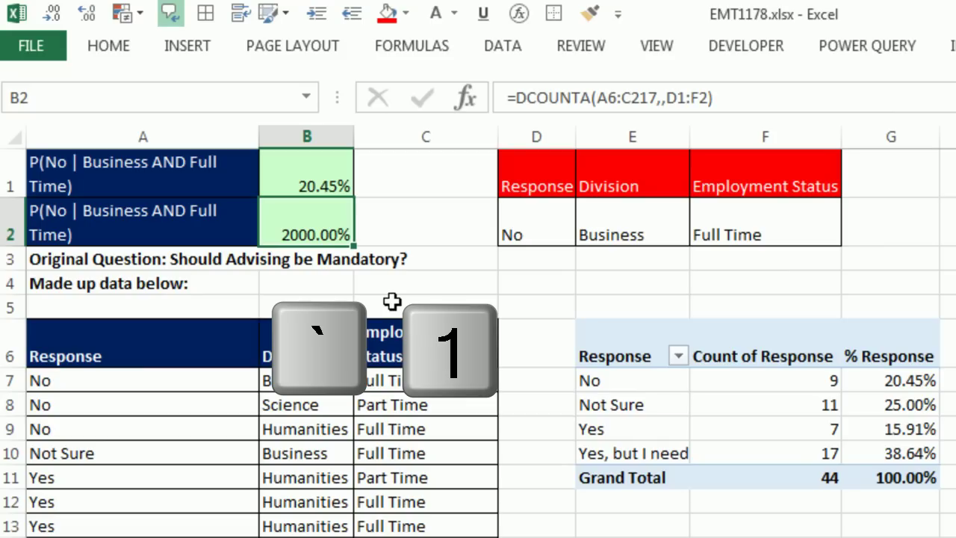
{"action": "key", "text": "ctrl+shift+grave"}
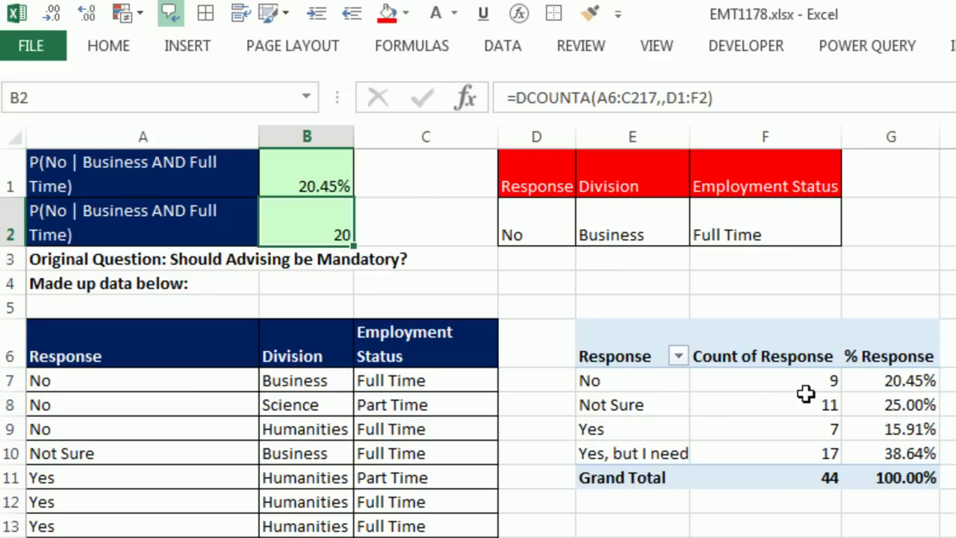
Open the DCOUNTA help article from B2's formula, review its syntax and criteria examples, and return to the workbook.
{"action": "mouse_move", "coordinate": [805, 393]}
{"action": "double_click", "coordinate": [304, 233]}
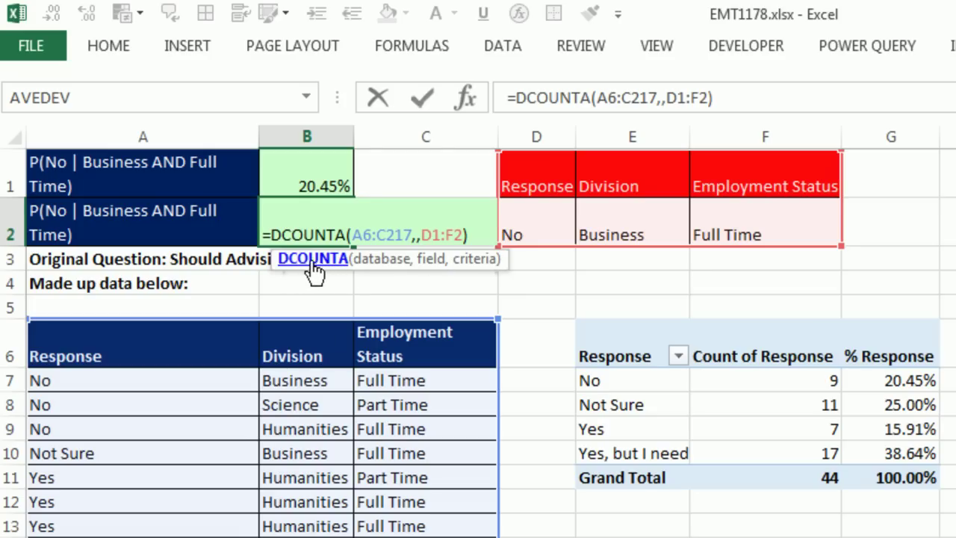
{"action": "left_click", "coordinate": [317, 261]}
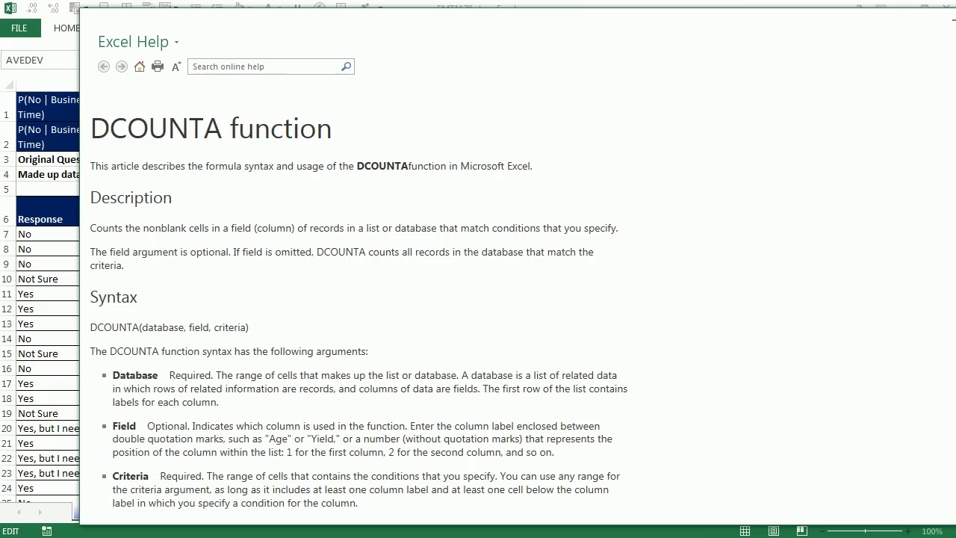
{"action": "scroll", "coordinate": [359, 310], "scroll_direction": "down", "scroll_amount": 9}
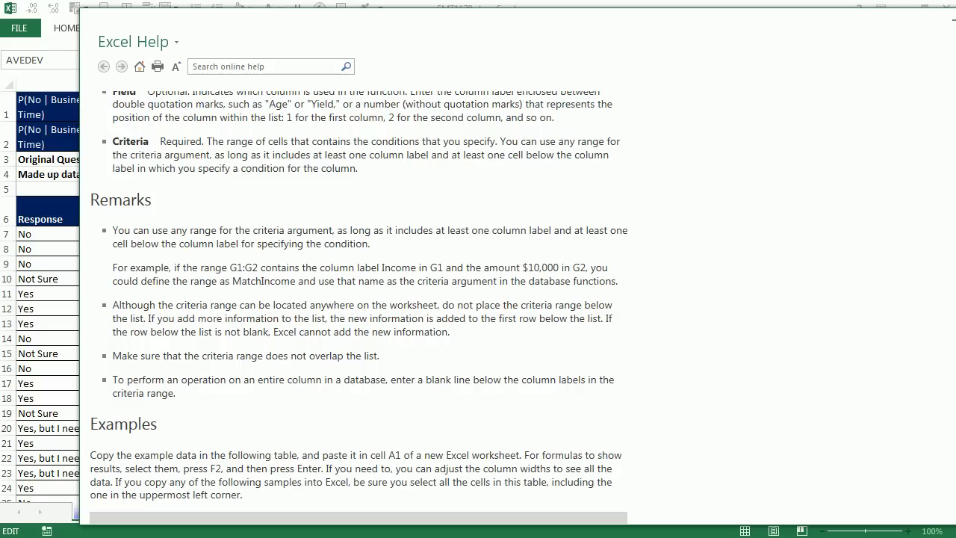
{"action": "scroll", "coordinate": [358, 307], "scroll_direction": "down", "scroll_amount": 13}
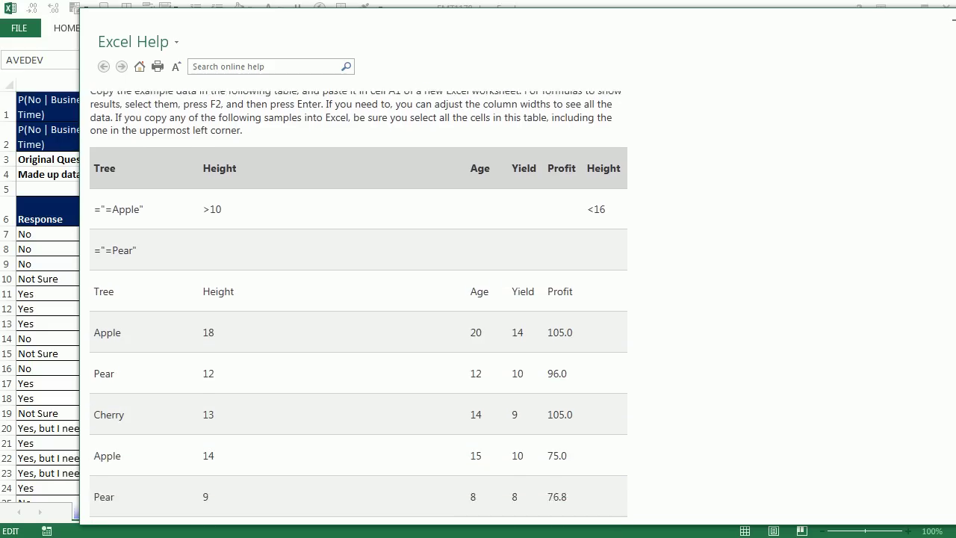
{"action": "scroll", "coordinate": [213, 282], "scroll_direction": "down", "scroll_amount": 12}
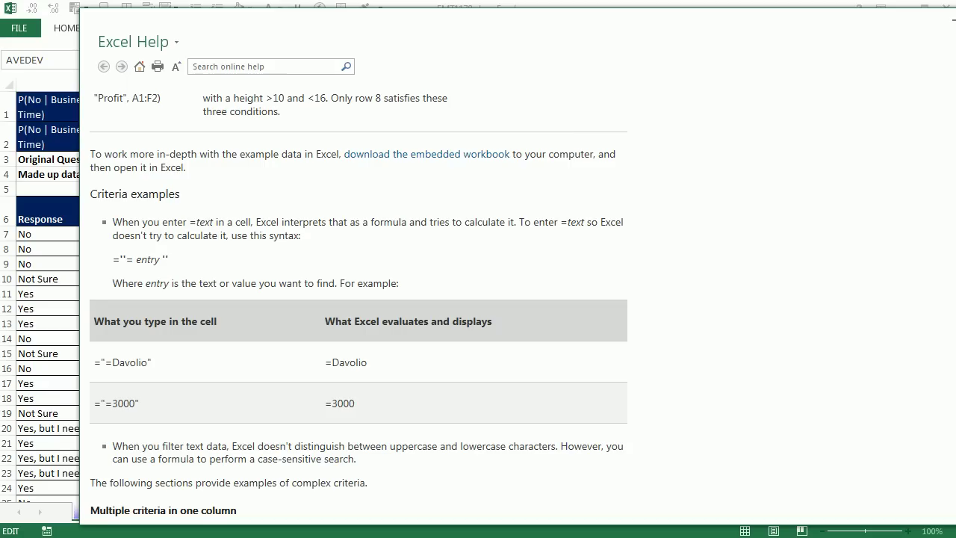
{"action": "key", "text": "alt+Tab"}
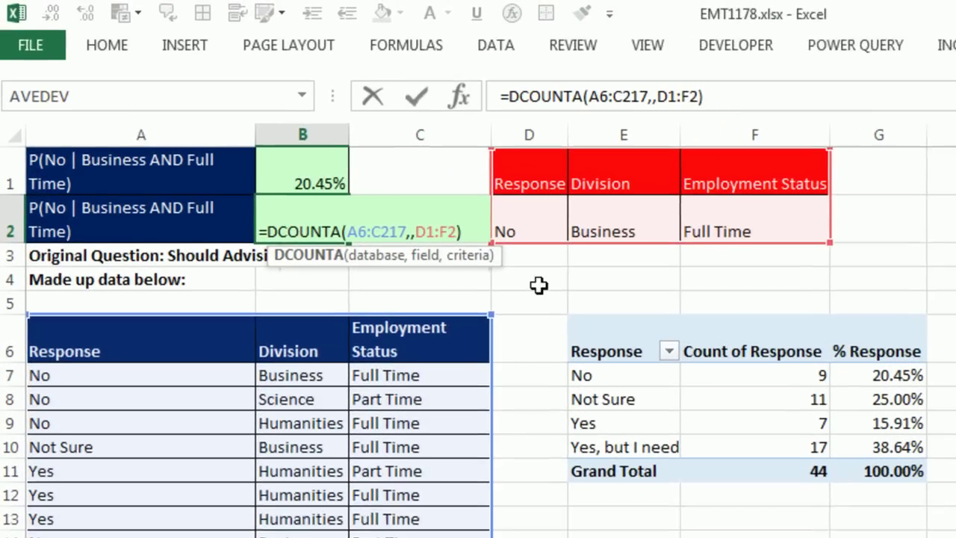
{"action": "key", "text": "ctrl+Return"}
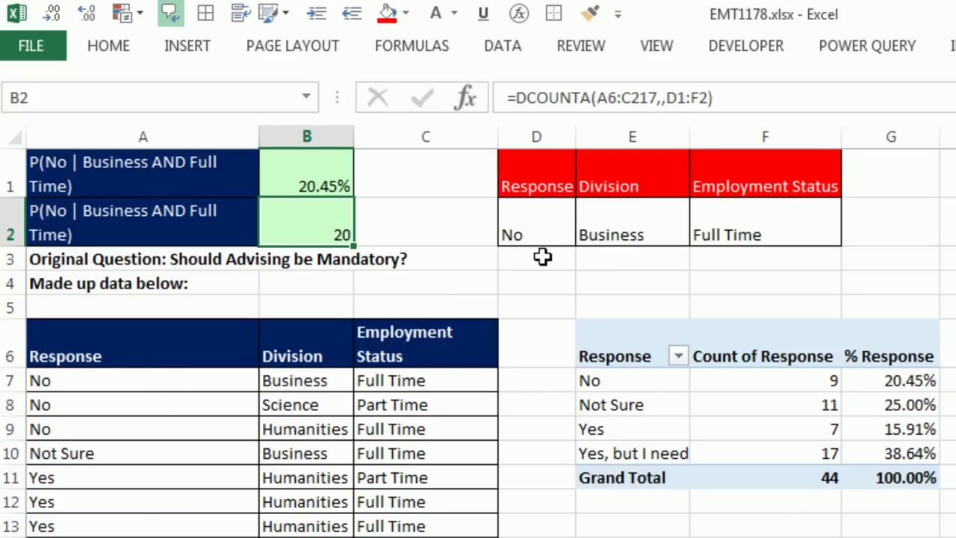
Change the Response criterion in D2 to the exact-match formula ="=No".
{"action": "double_click", "coordinate": [502, 234]}
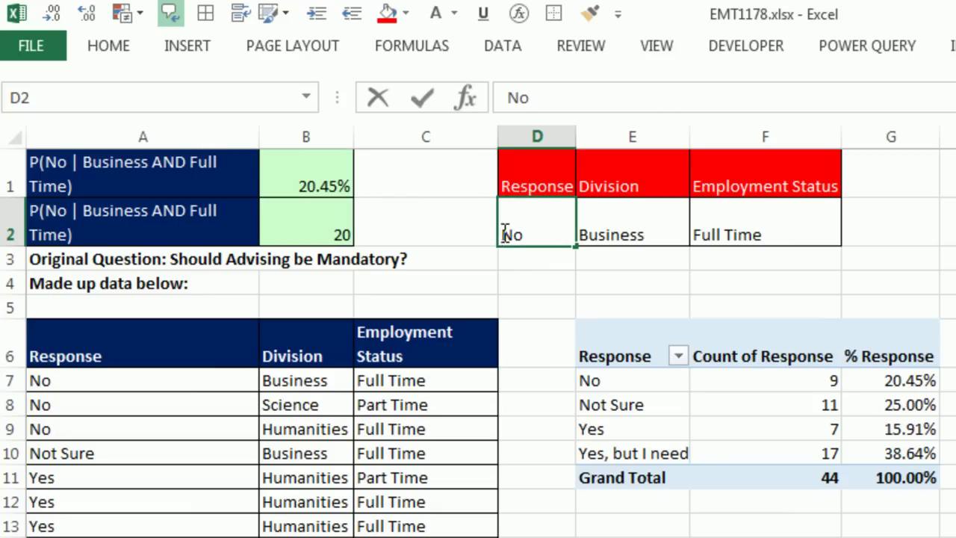
{"action": "type", "text": "="}
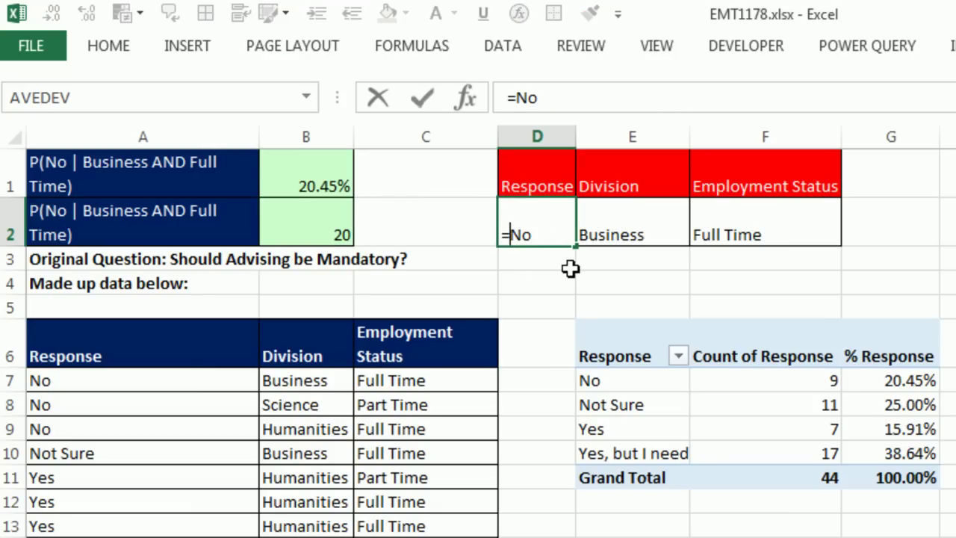
{"action": "type", "text": "\"="}
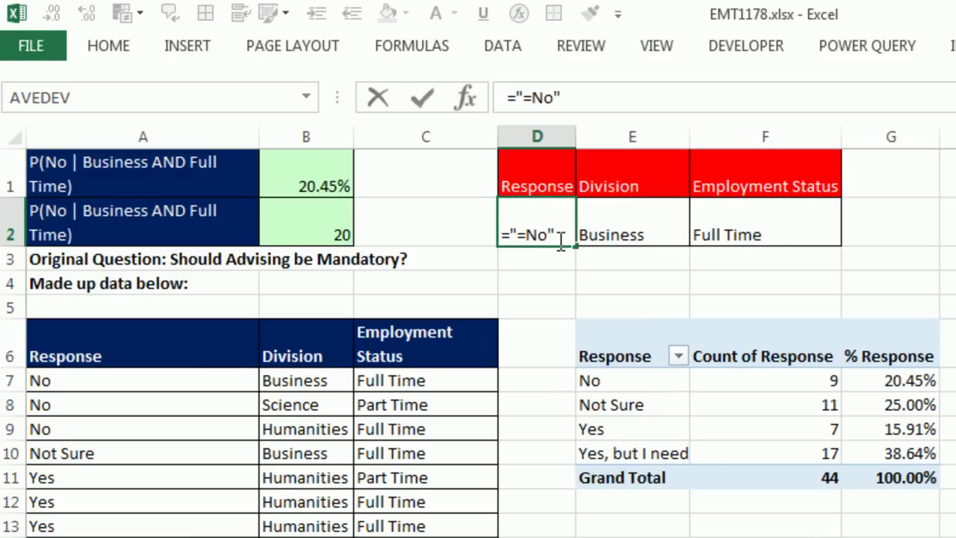
{"action": "key", "text": "ctrl+Return"}
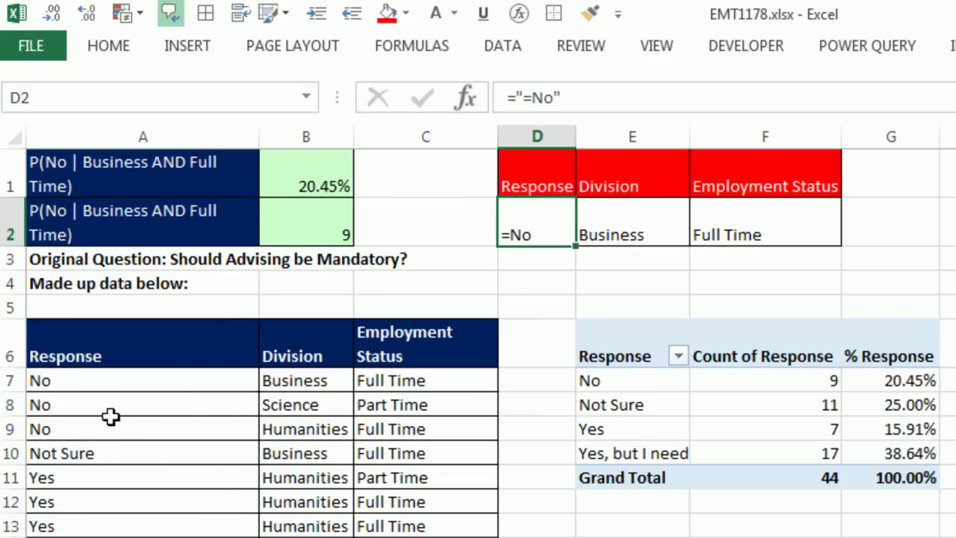
Change the Division criterion in E2 to ="=Business" and the Employment Status criterion in F2 to ="=Full Time".
{"action": "left_click", "coordinate": [580, 232]}
{"action": "type", "text": "=\"="}
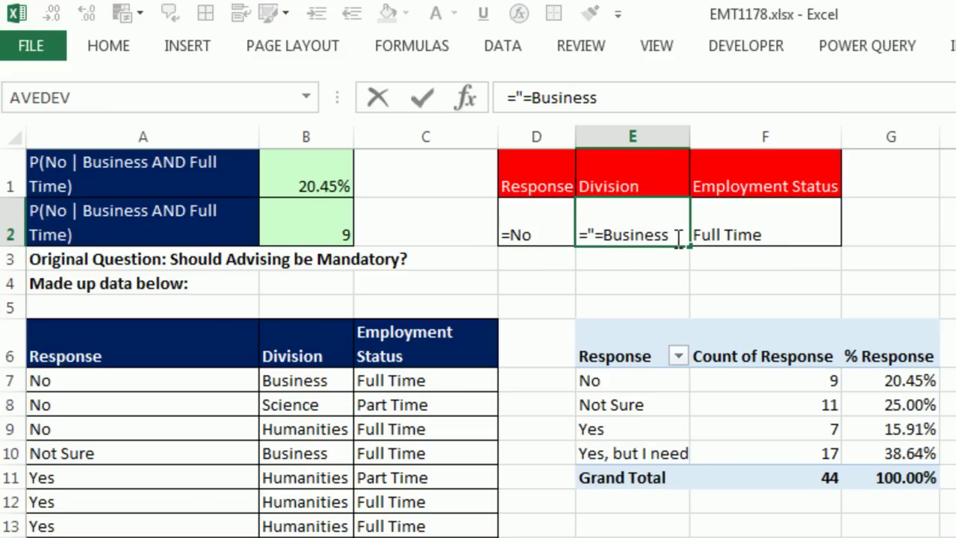
{"action": "key", "text": "Tab"}
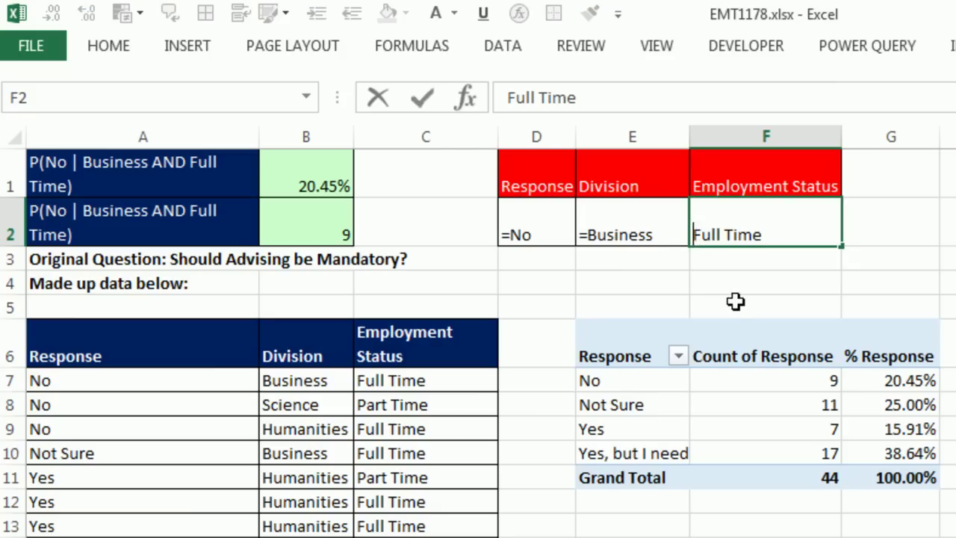
{"action": "key", "text": "F2"}
{"action": "key", "text": "Home"}
{"action": "type", "text": "=\"="}
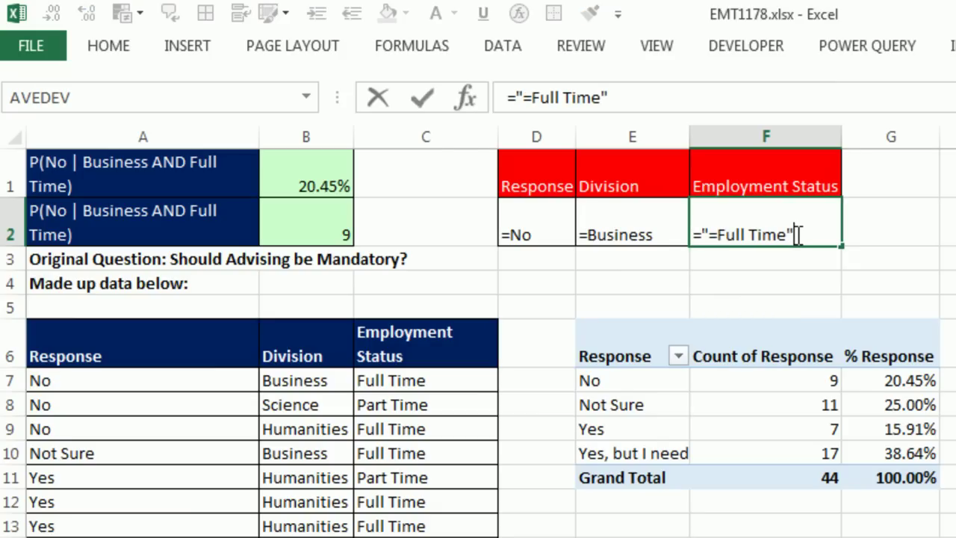
{"action": "key", "text": "ctrl+Return"}
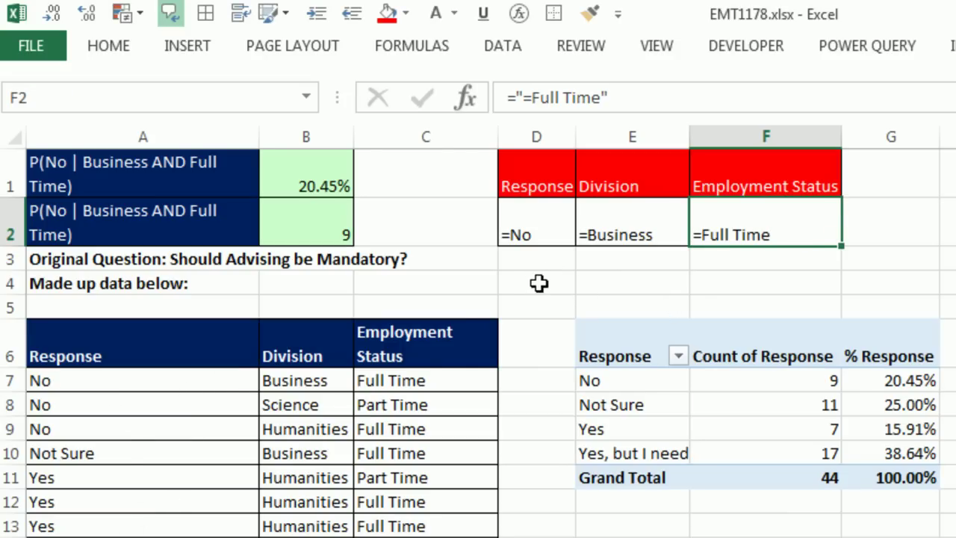
Check the criteria references in B1's COUNTIFS formula, and clear all contents and formatting from the criteria headers in D1:F1.
{"action": "left_click", "coordinate": [329, 167]}
{"action": "key", "text": "F2"}
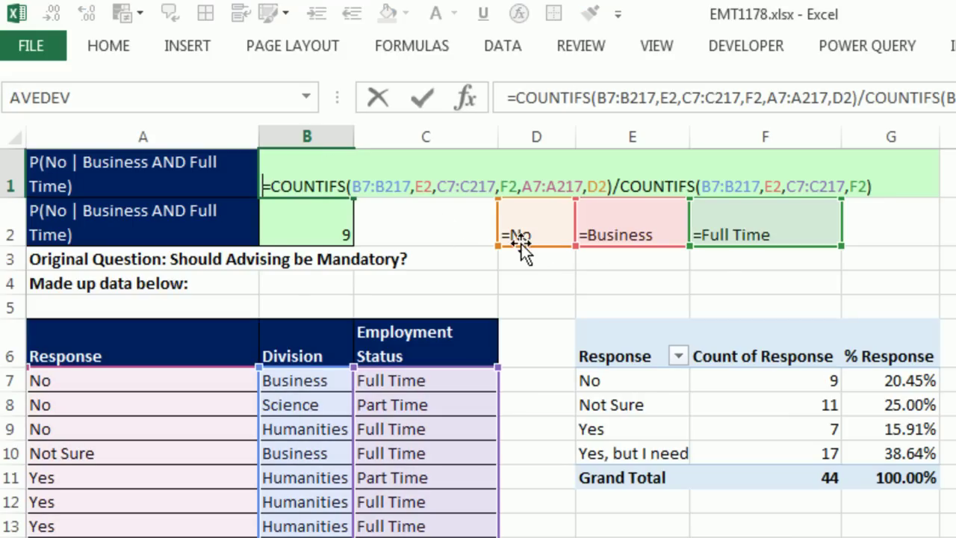
{"action": "key", "text": "ctrl+Return"}
{"action": "left_click_drag", "start_coordinate": [523, 179], "coordinate": [751, 188]}
{"action": "key", "text": "ctrl+c"}
{"action": "key", "text": "alt+e"}
{"action": "key", "text": "a"}
{"action": "key", "text": "a"}
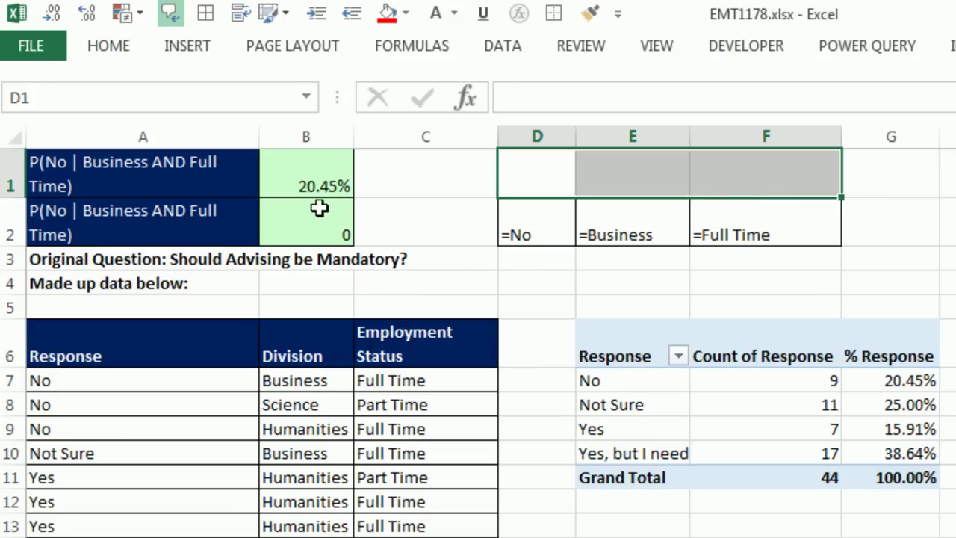
Review the ranges and criteria cells referenced by the COUNTIFS formula in B1, and leave the formula as it is.
{"action": "left_click", "coordinate": [318, 182]}
{"action": "double_click", "coordinate": [322, 184]}
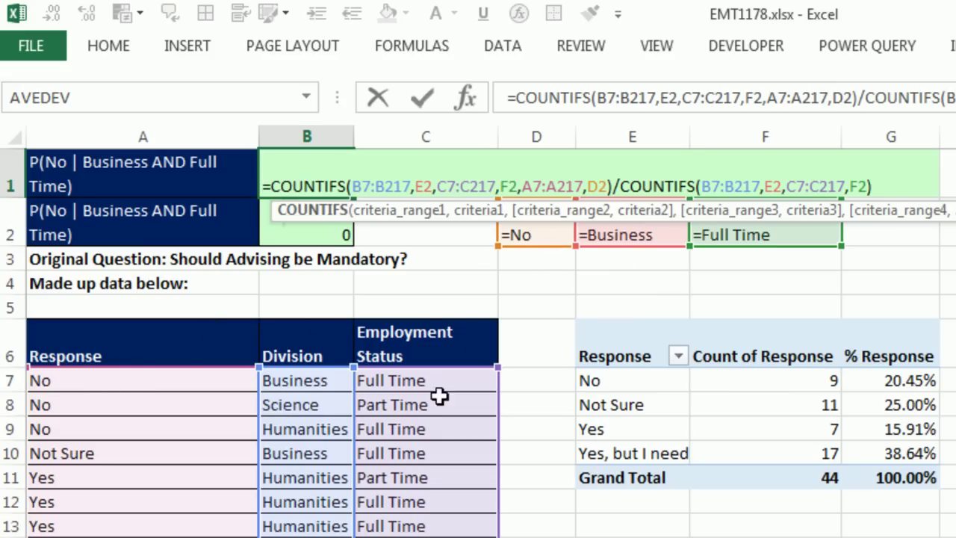
{"action": "key", "text": "ctrl+Return"}
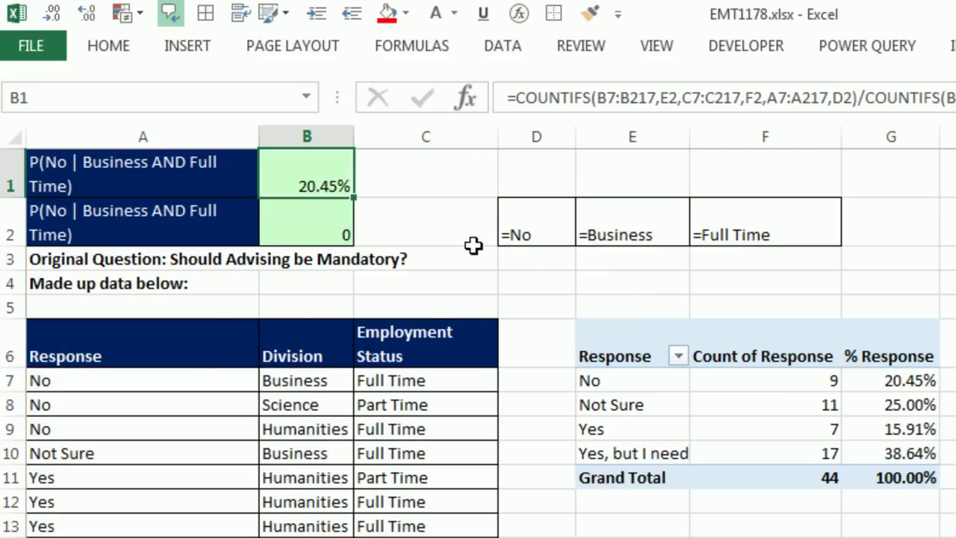
Restore the formatted criteria headers Response, Division and Employment Status in D1:F1.
{"action": "key", "text": "Right"}
{"action": "key", "text": "Right"}
{"action": "key", "text": "ctrl+v"}
Extend B2's formula to divide by a copy of its DCOUNTA function, with the copy's criteria range set to E1:F2.
{"action": "left_click", "coordinate": [321, 224]}
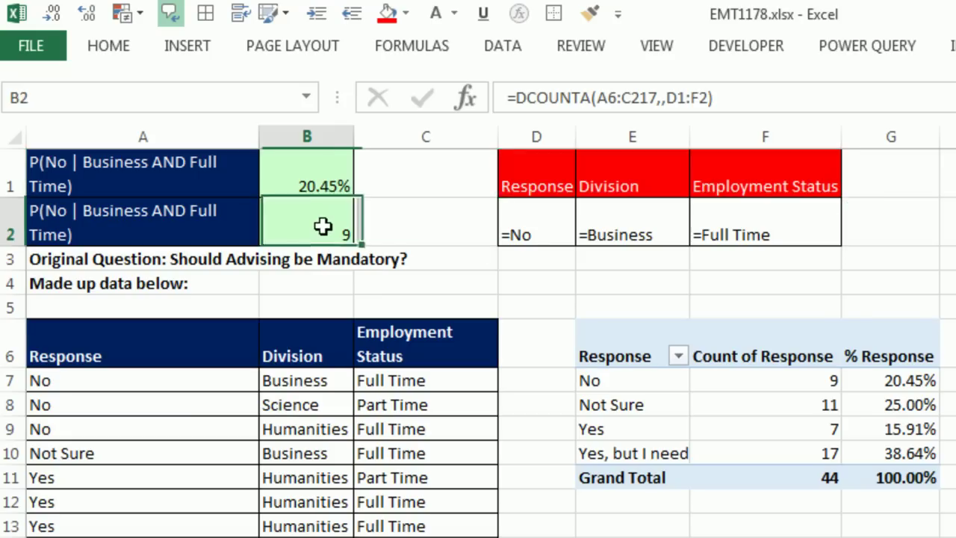
{"action": "double_click", "coordinate": [329, 228]}
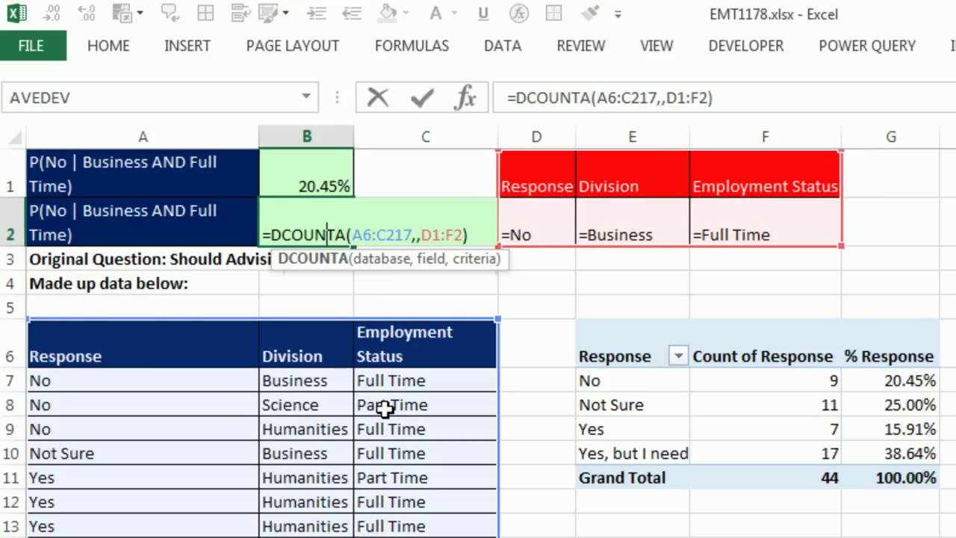
{"action": "left_click", "coordinate": [476, 228]}
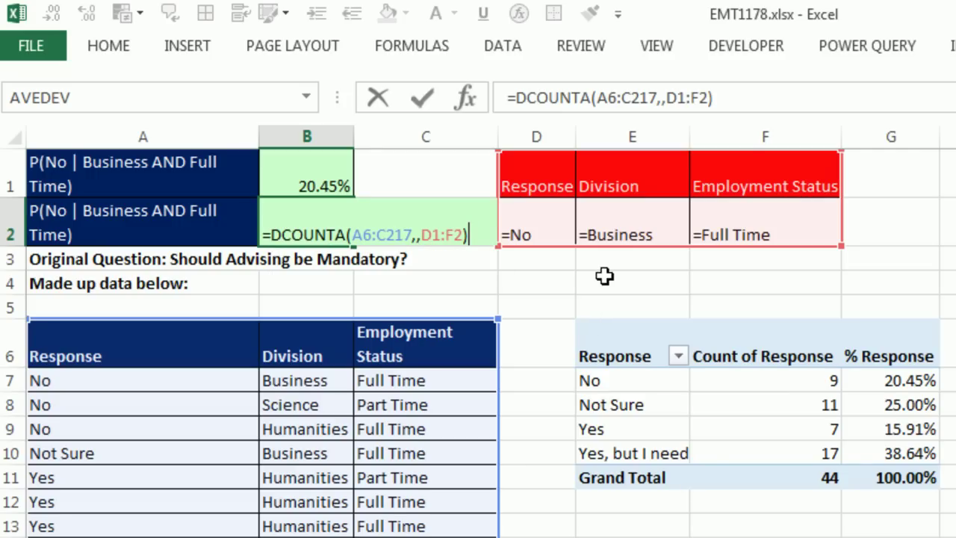
{"action": "left_click_drag", "start_coordinate": [478, 235], "coordinate": [294, 263]}
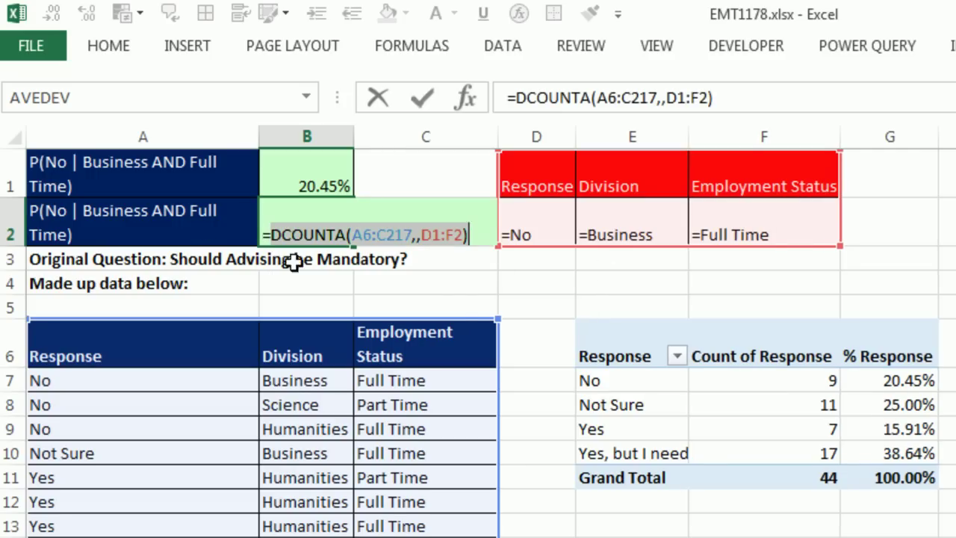
{"action": "key", "text": "ctrl+c"}
{"action": "key", "text": "Right"}
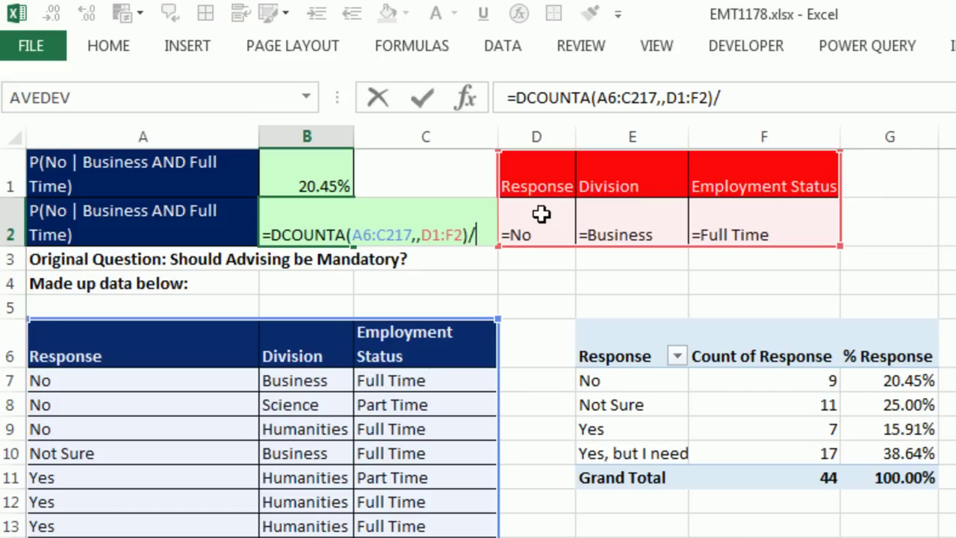
{"action": "key", "text": "ctrl+v"}
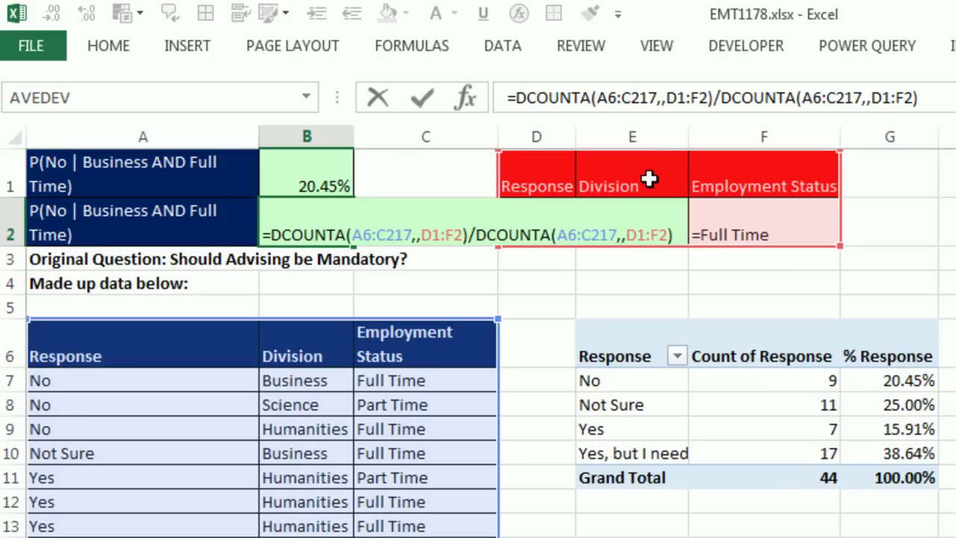
{"action": "left_click", "coordinate": [632, 234]}
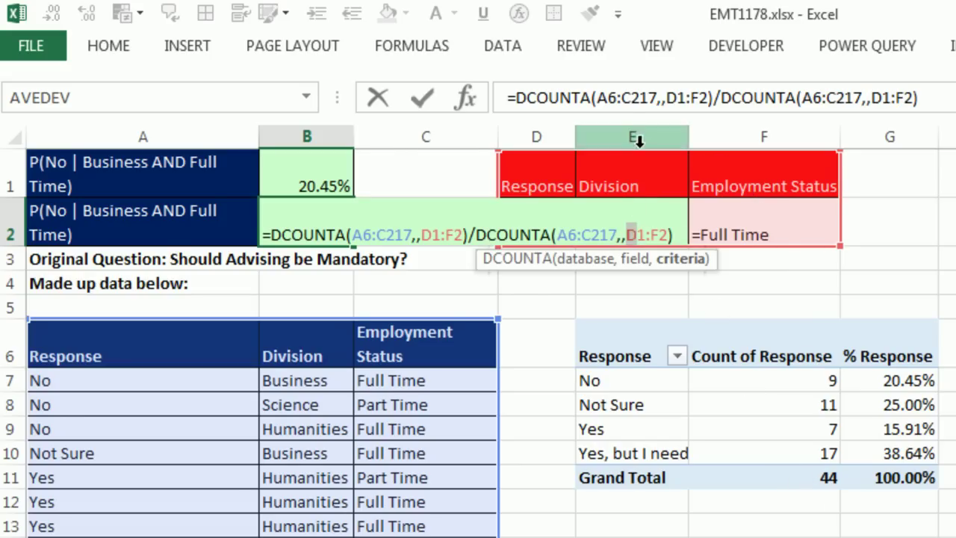
{"action": "type", "text": "E"}
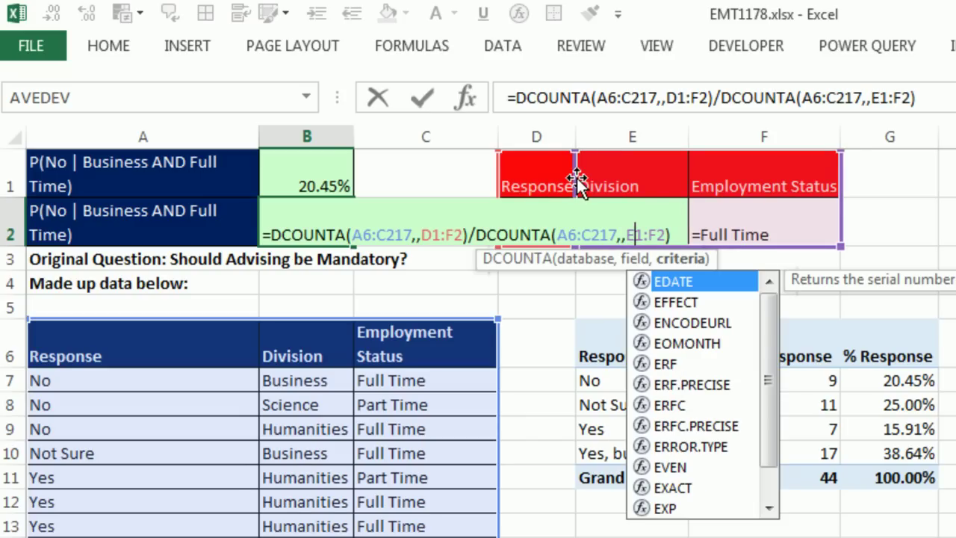
Evaluate the denominator DCOUNTA within B2's formula to check its count, and undo the evaluation to restore the function.
{"action": "key", "text": "End"}
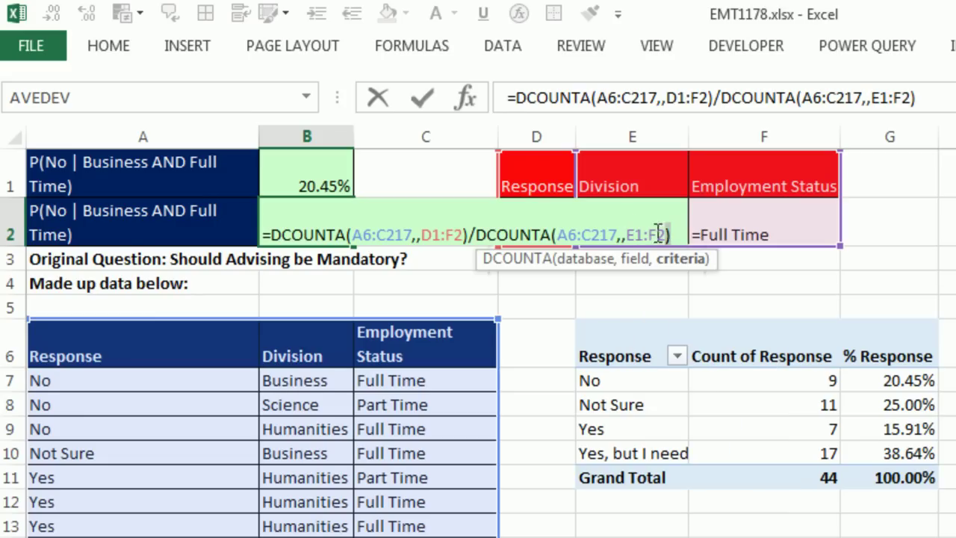
{"action": "key", "text": "shift+Home"}
{"action": "left_click", "coordinate": [471, 236], "text": "shift"}
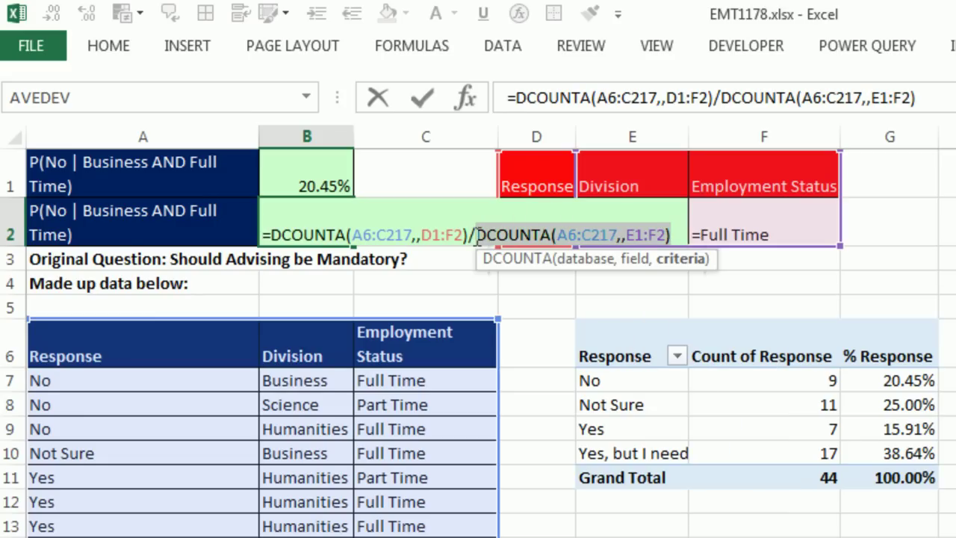
{"action": "key", "text": "F9"}
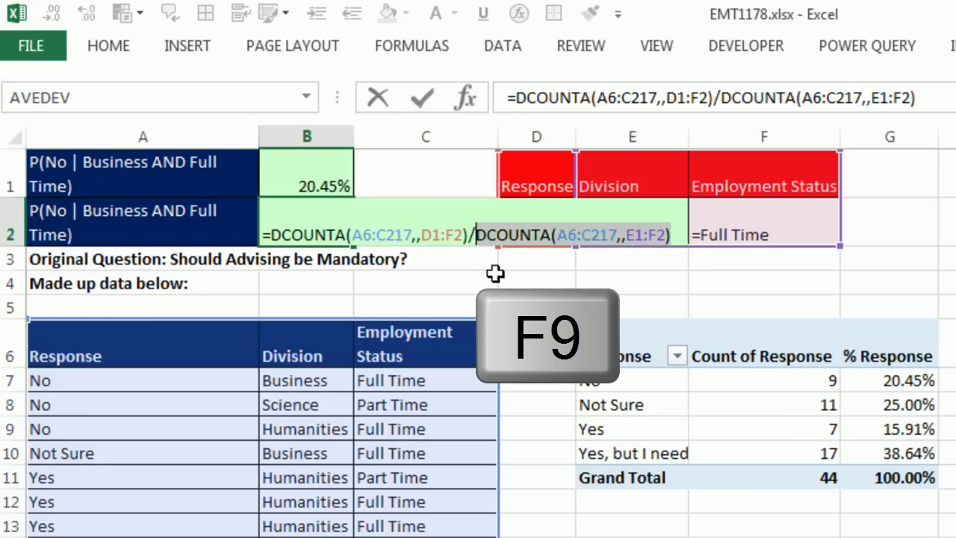
{"action": "key", "text": "F9"}
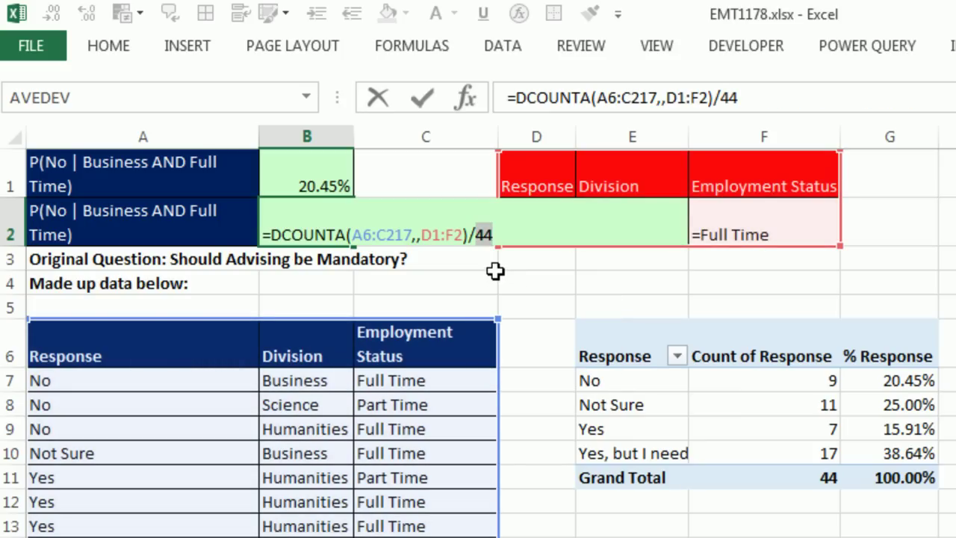
{"action": "key", "text": "ctrl+z"}
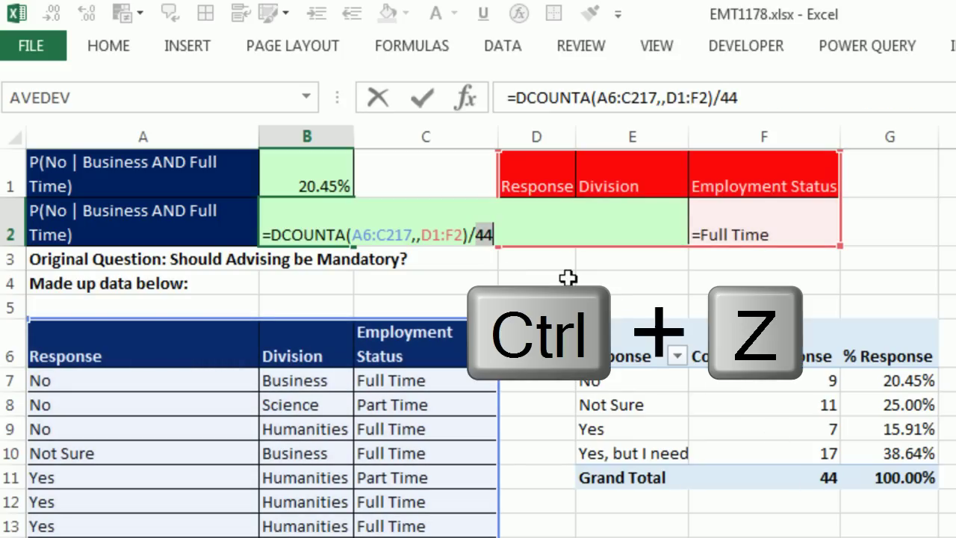
{"action": "key", "text": "ctrl+z"}
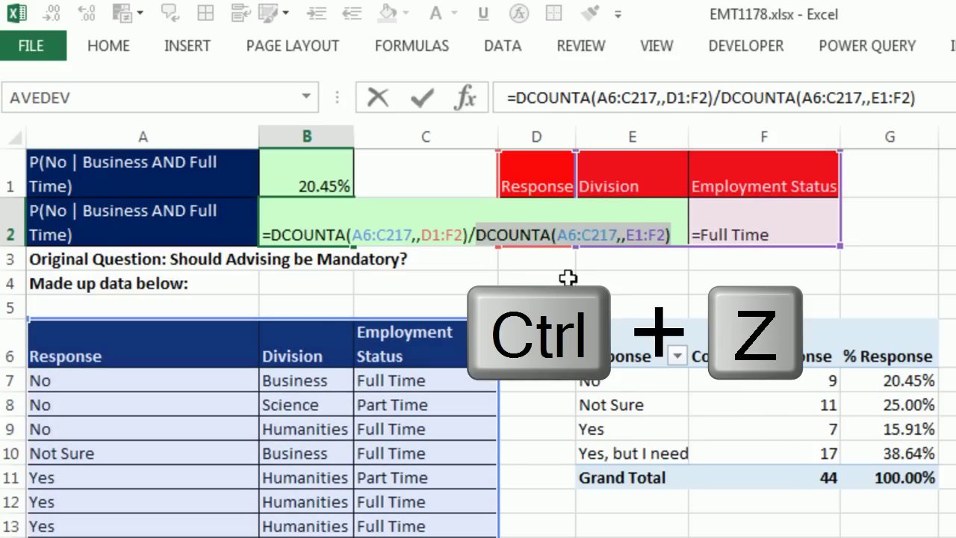
Enter the completed DCOUNTA ratio formula in B2 and format the cell as Percentage.
{"action": "key", "text": "ctrl+Return"}
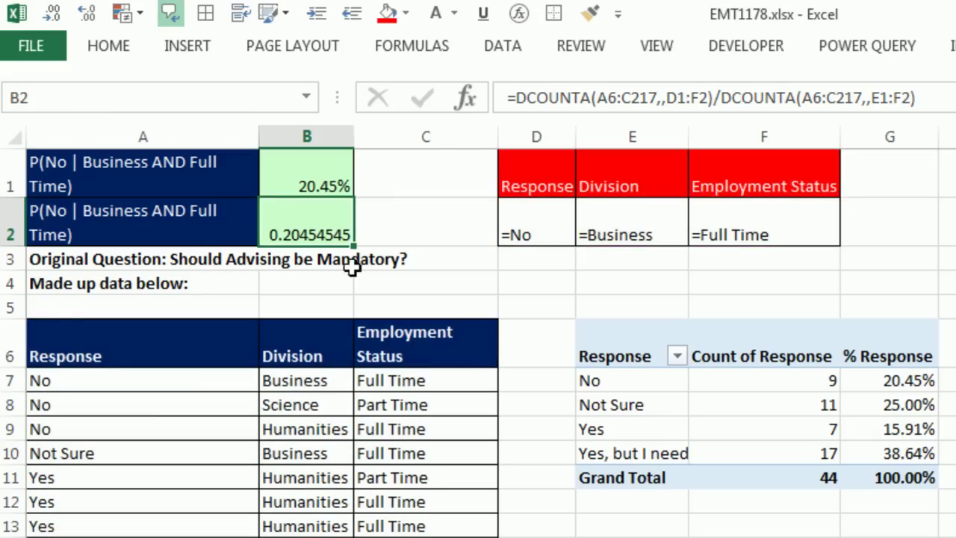
{"action": "left_click", "coordinate": [115, 49]}
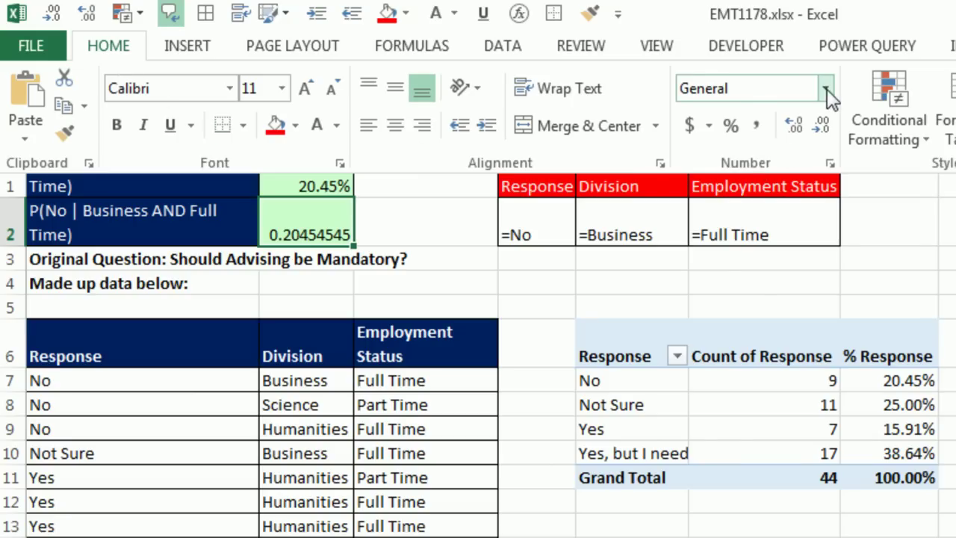
{"action": "left_click", "coordinate": [827, 89]}
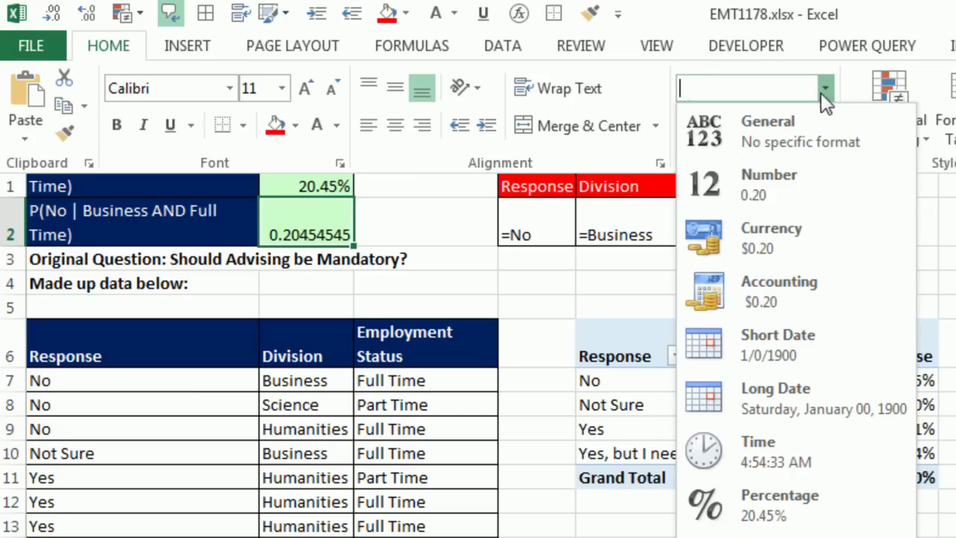
{"action": "left_click", "coordinate": [803, 515]}
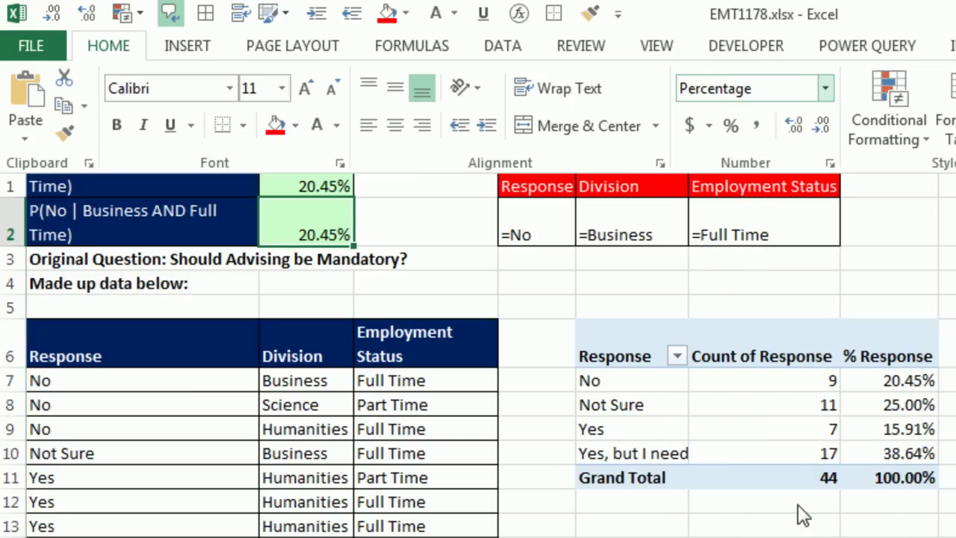
{"action": "left_click", "coordinate": [491, 327]}
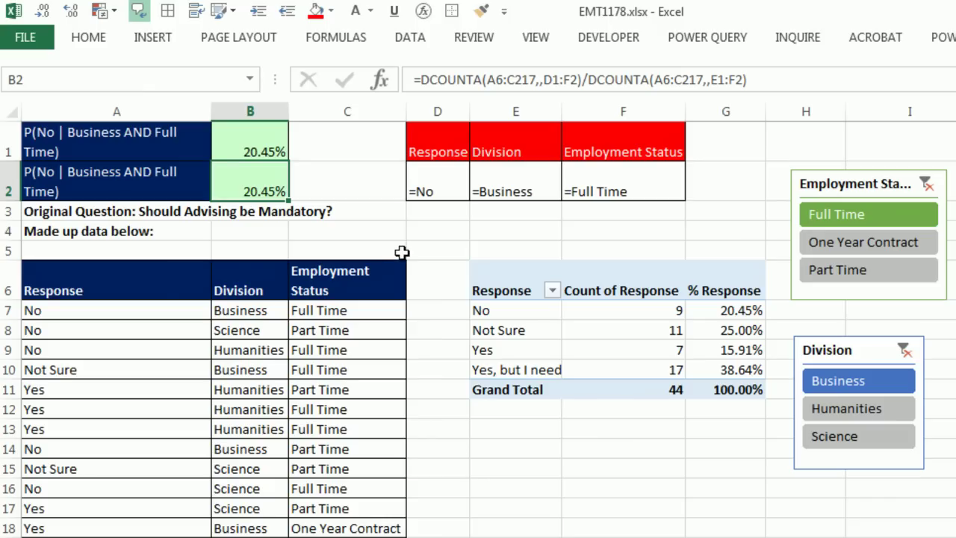
Review the finished DCOUNTA formula in B2 and compare it with the COUNTIFS formula in B1.
{"action": "double_click", "coordinate": [247, 185]}
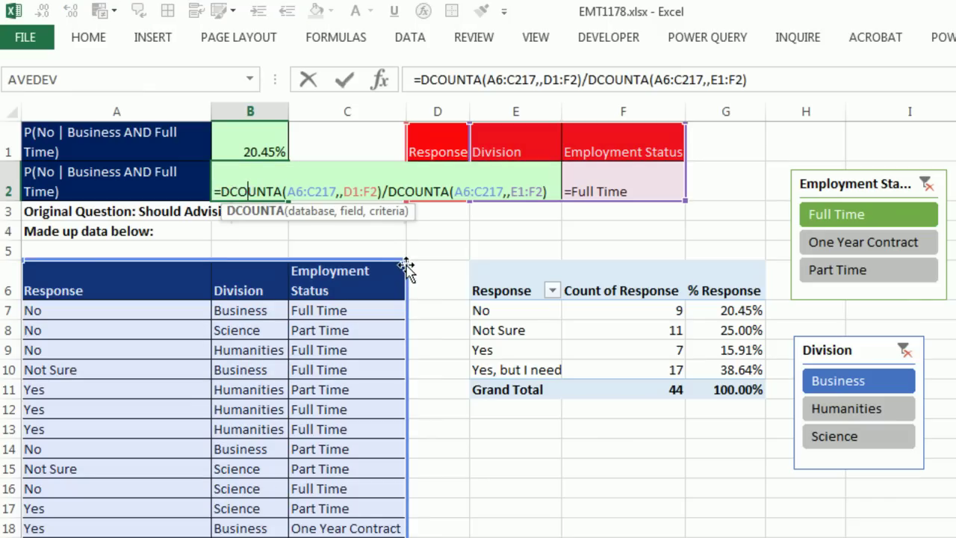
{"action": "key", "text": "Escape"}
{"action": "left_click", "coordinate": [265, 141]}
{"action": "double_click", "coordinate": [265, 141]}
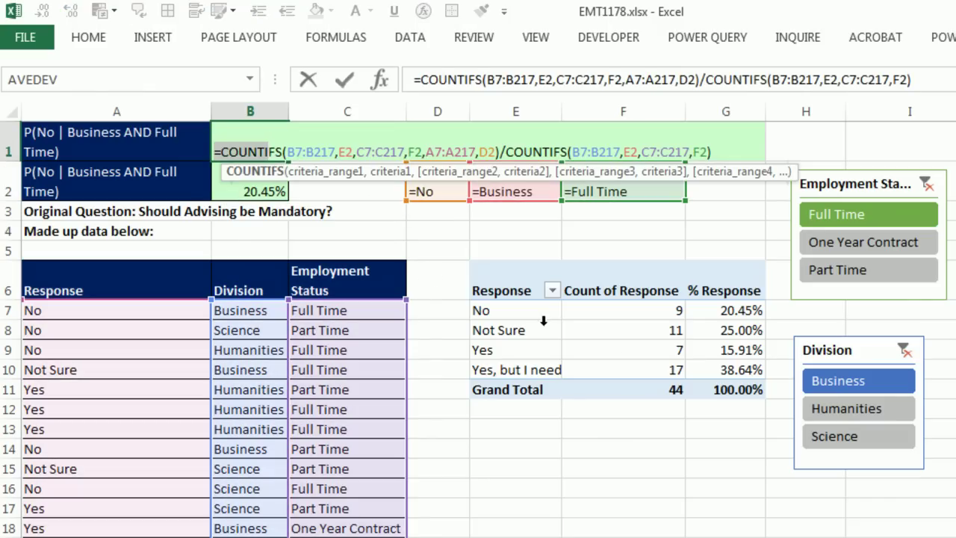